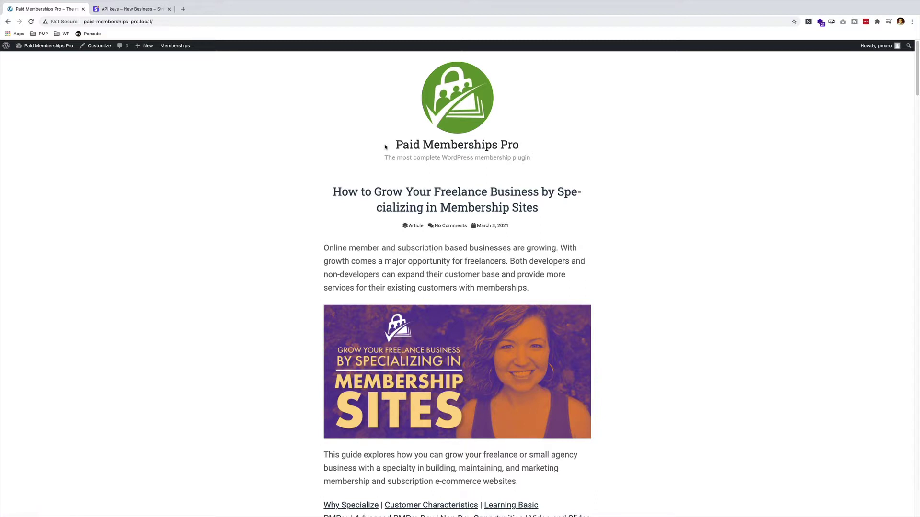
# - Glance at the Stripe test API keys, then scroll through the WordPress site's front page
pyautogui.click(132, 9)
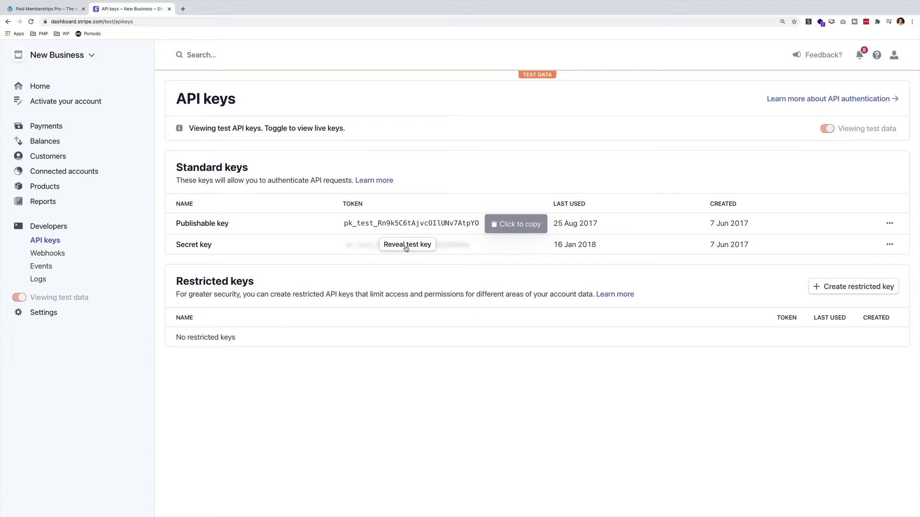
pyautogui.click(48, 10)
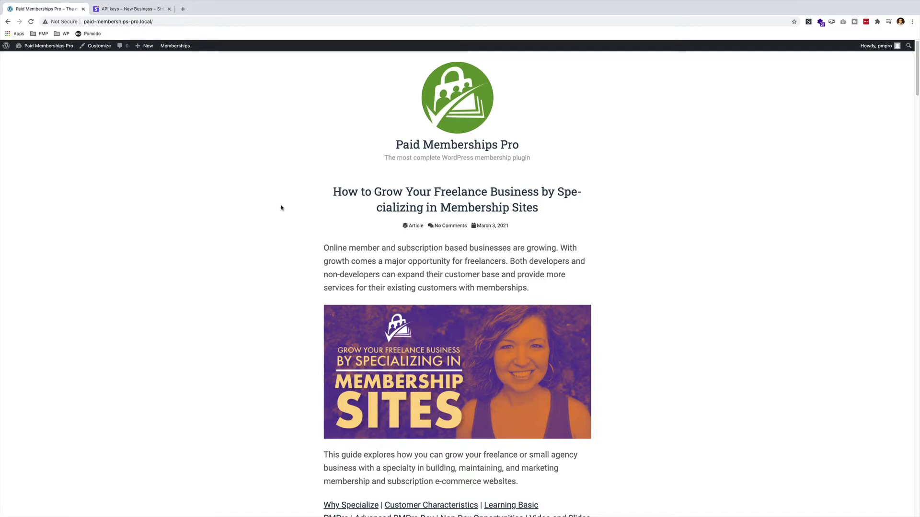
pyautogui.scroll(-20, 910, 206)
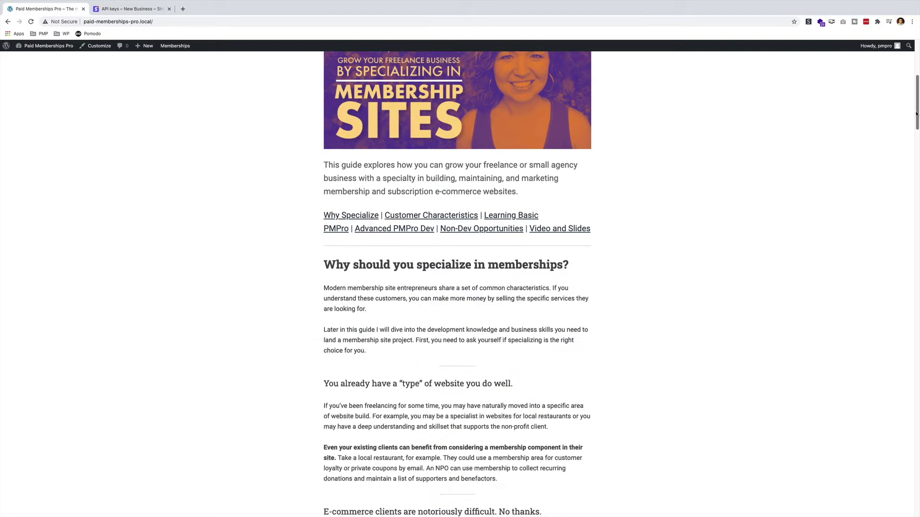
pyautogui.moveTo(912, 209); pyautogui.dragTo(912, 357)
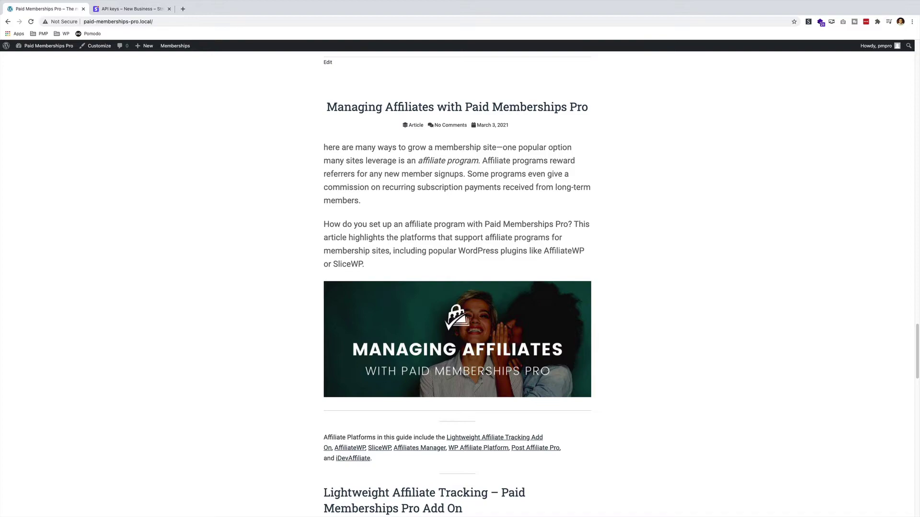
pyautogui.moveTo(913, 354); pyautogui.dragTo(913, 102)
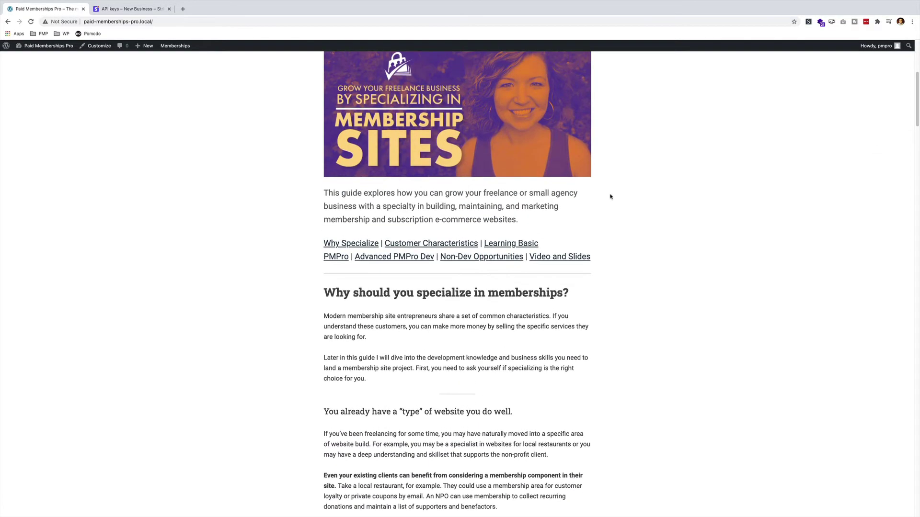
pyautogui.scroll(-1, 423, 103)
pyautogui.scroll(5, 455, 124)
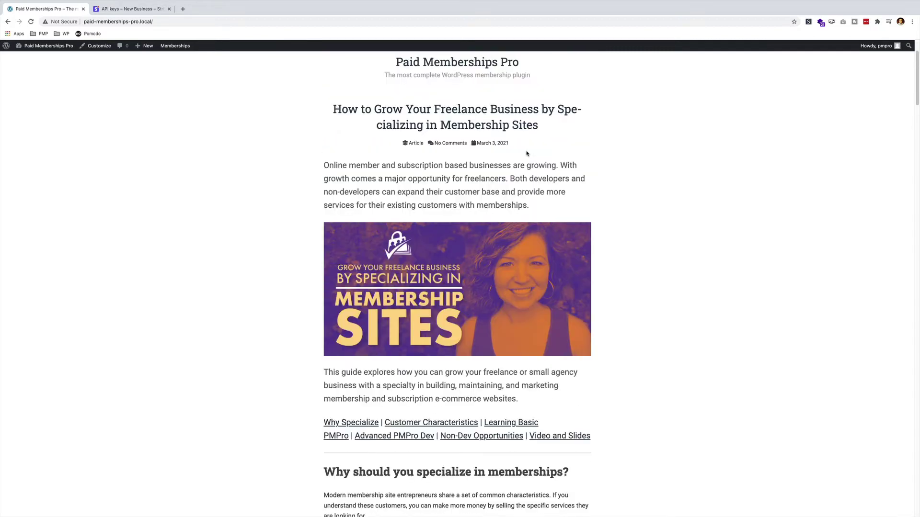
pyautogui.scroll(2, 523, 150)
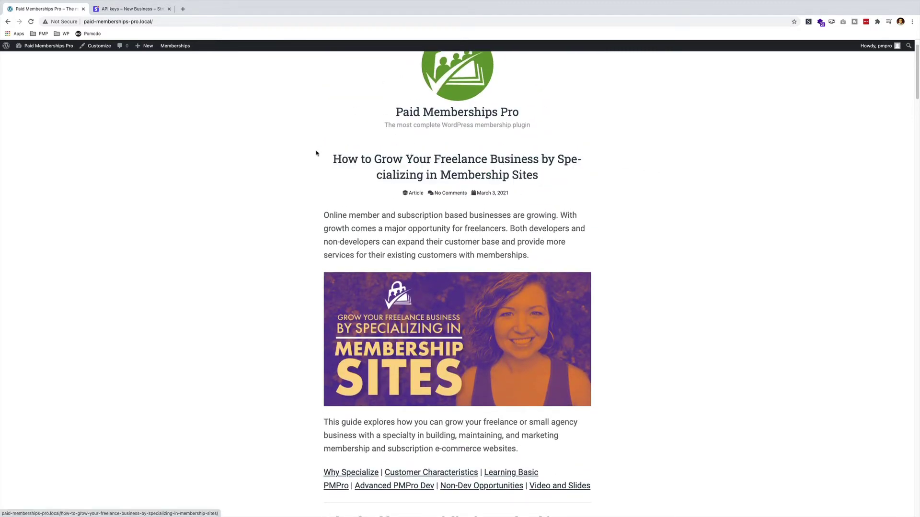
pyautogui.scroll(1, 315, 153)
pyautogui.scroll(1, 315, 154)
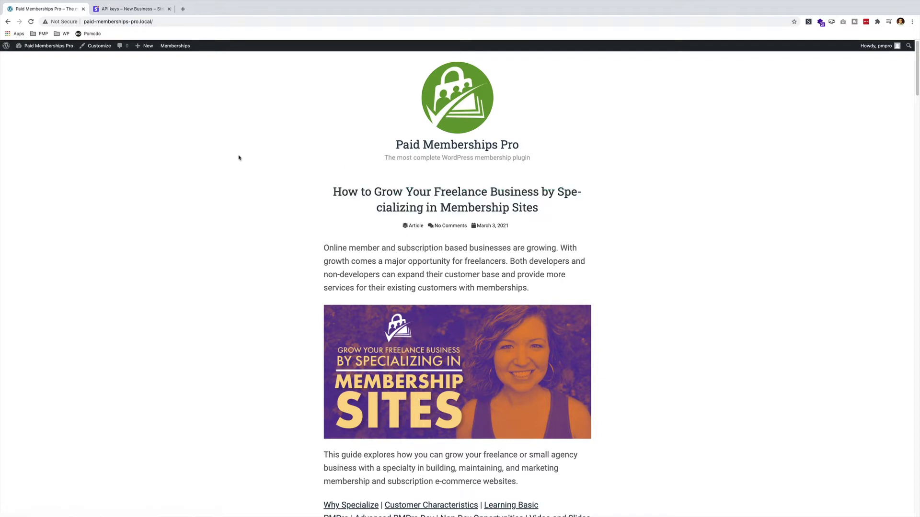
# - Confirm Paid Memberships Pro is active under Installed Plugins, then return to the public site
pyautogui.moveTo(50, 46)
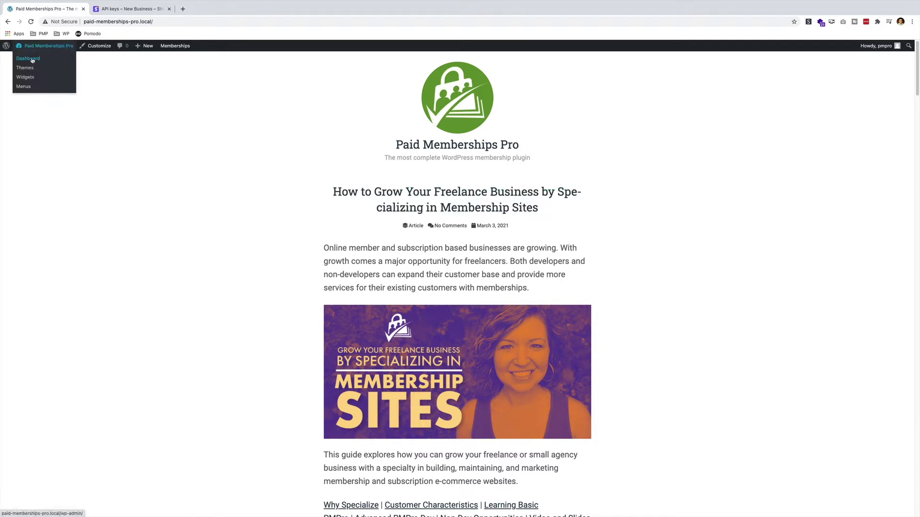
pyautogui.click(32, 59)
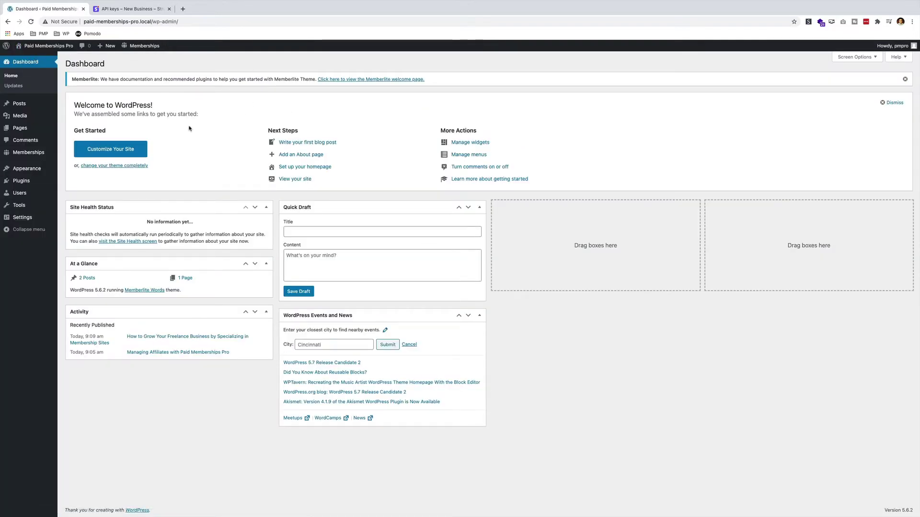
pyautogui.click(31, 153)
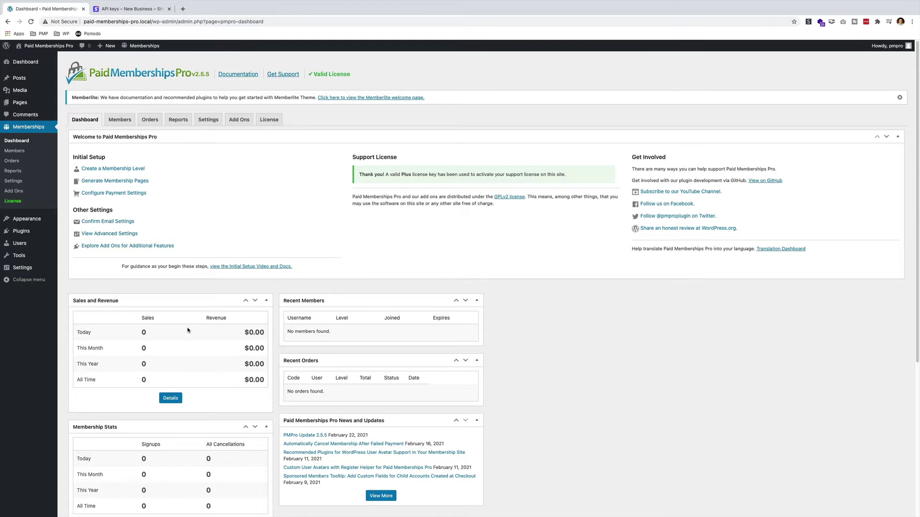
pyautogui.click(24, 232)
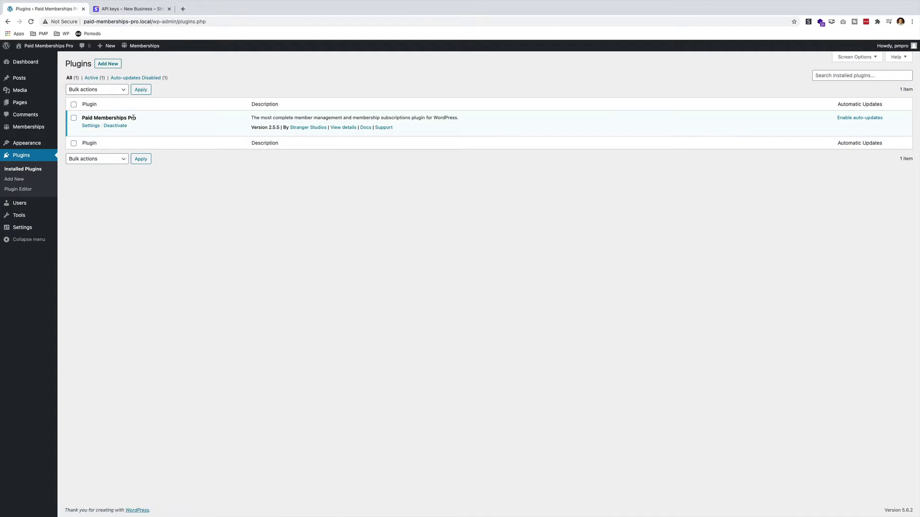
pyautogui.click(29, 59)
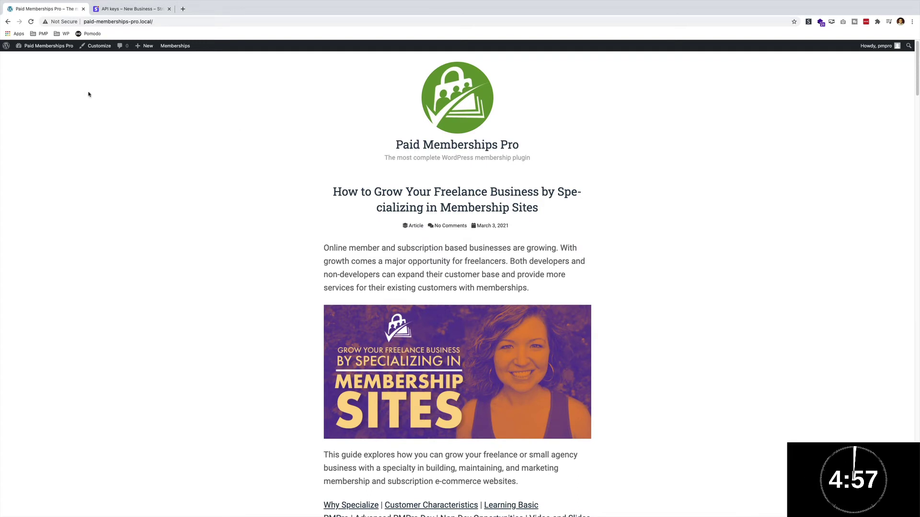
# - Go from the admin Dashboard to Memberships > Dashboard to see the initial setup steps
pyautogui.moveTo(47, 46)
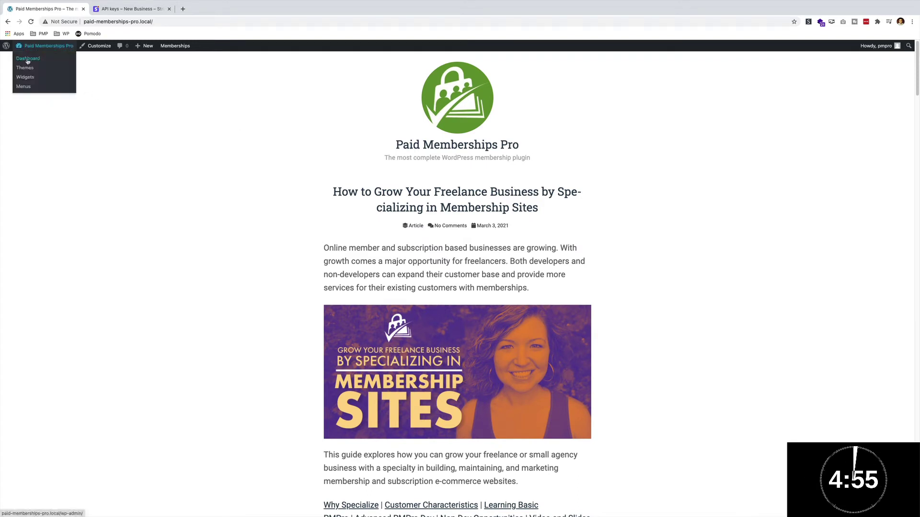
pyautogui.click(27, 59)
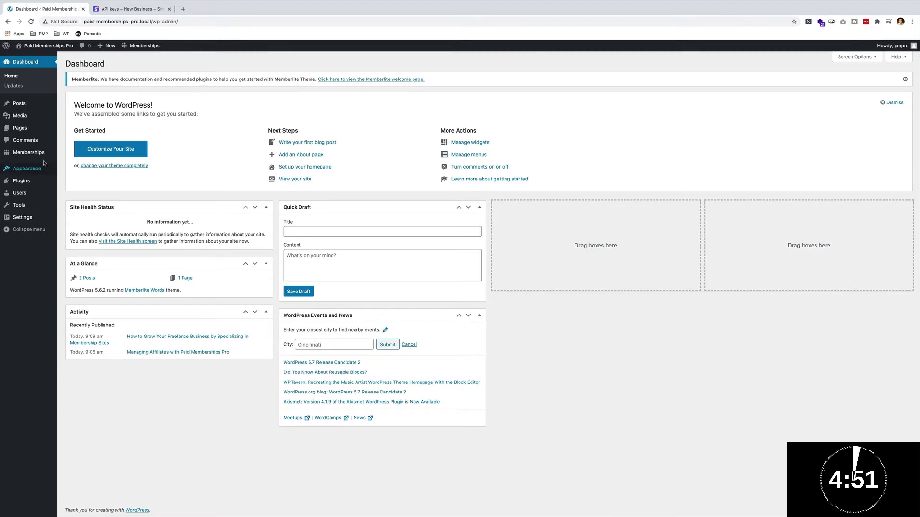
pyautogui.moveTo(32, 156)
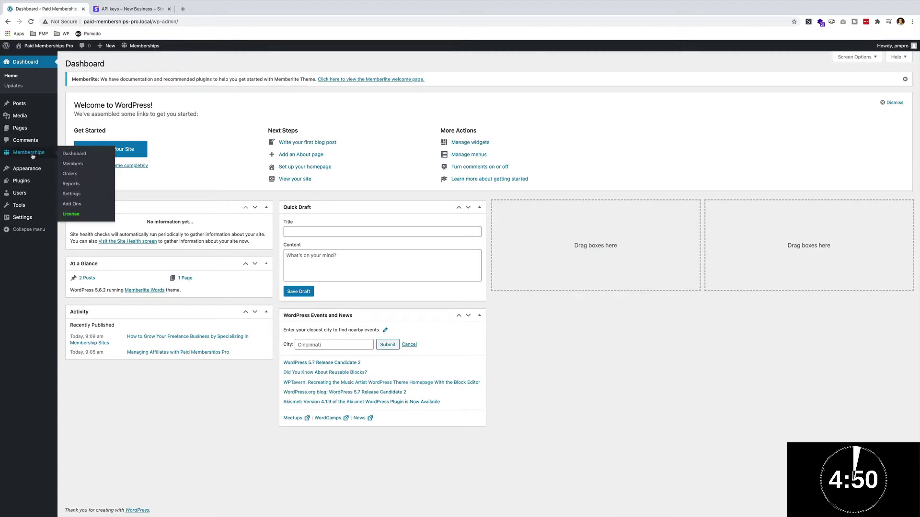
pyautogui.click(68, 154)
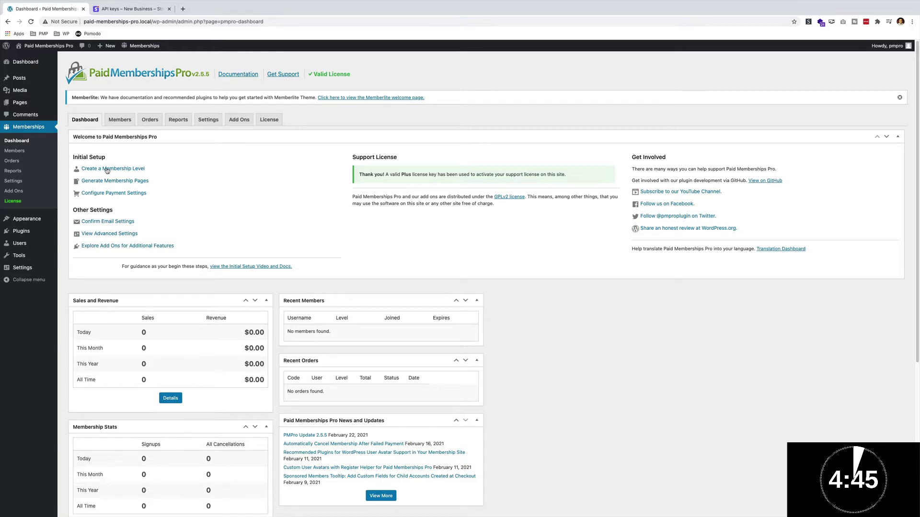
# - Create a Gold level with a gold membership description and confirmation 'Thank you for signing up'
pyautogui.click(89, 169)
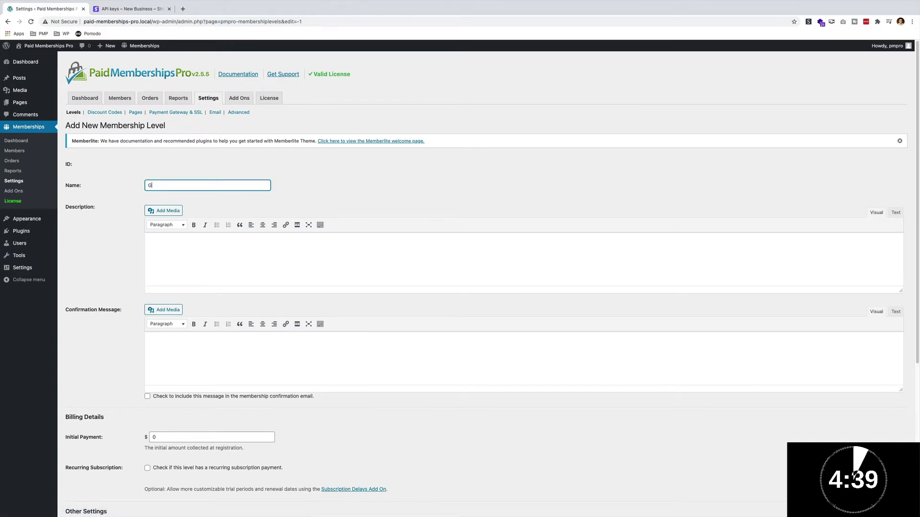
pyautogui.write('old')
pyautogui.click(307, 246)
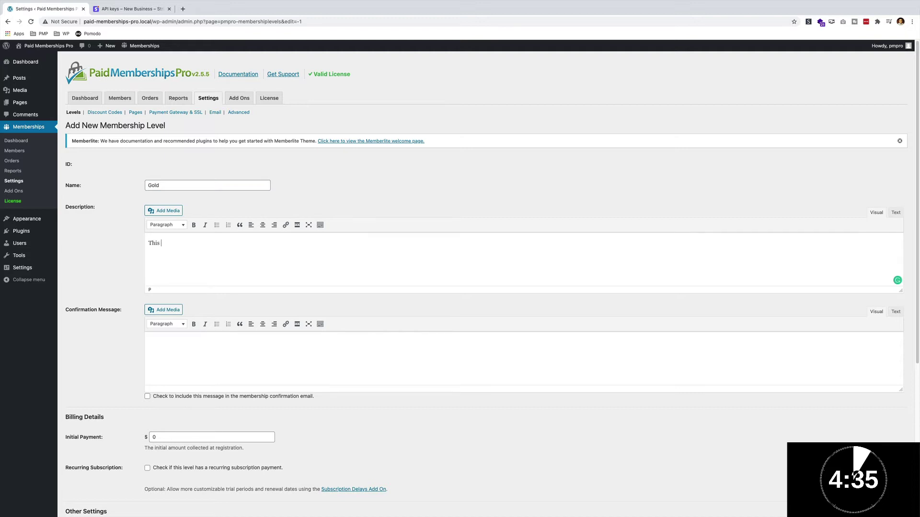
pyautogui.write('This is a gold membership ')
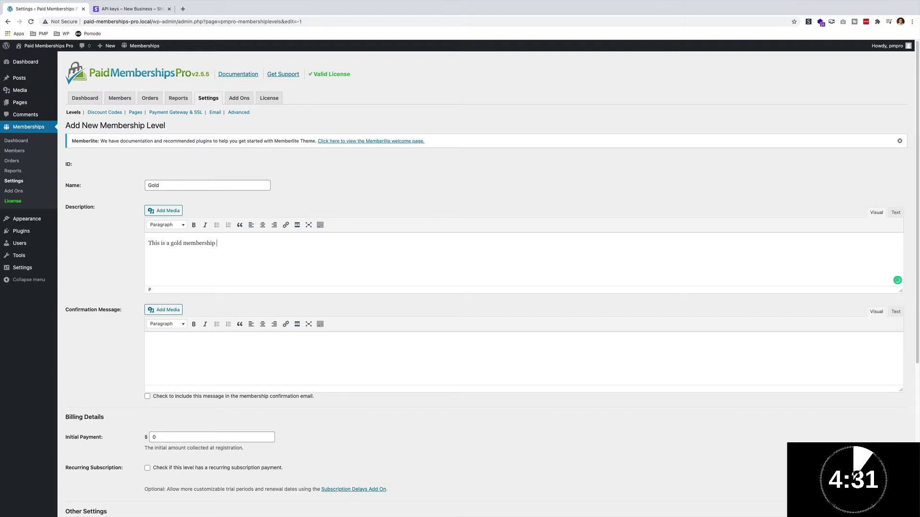
pyautogui.write('level.')
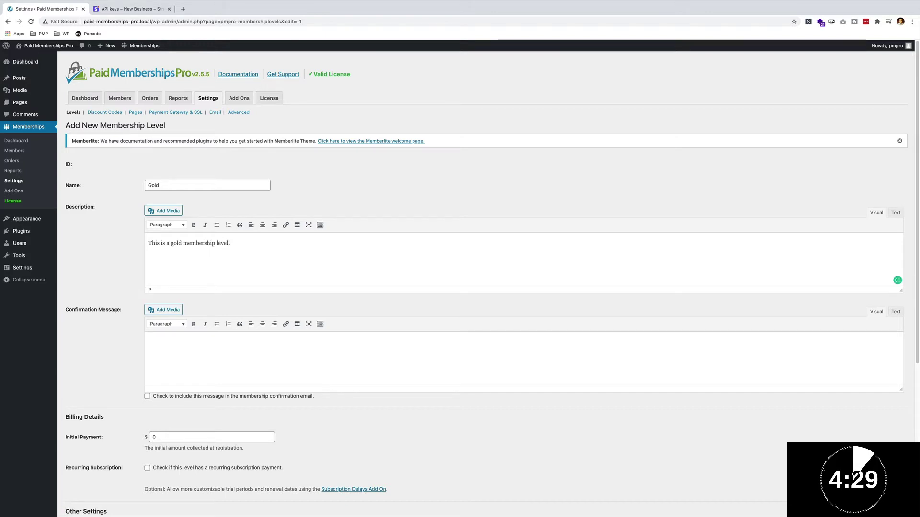
pyautogui.scroll(-1, 274, 309)
pyautogui.click(238, 310)
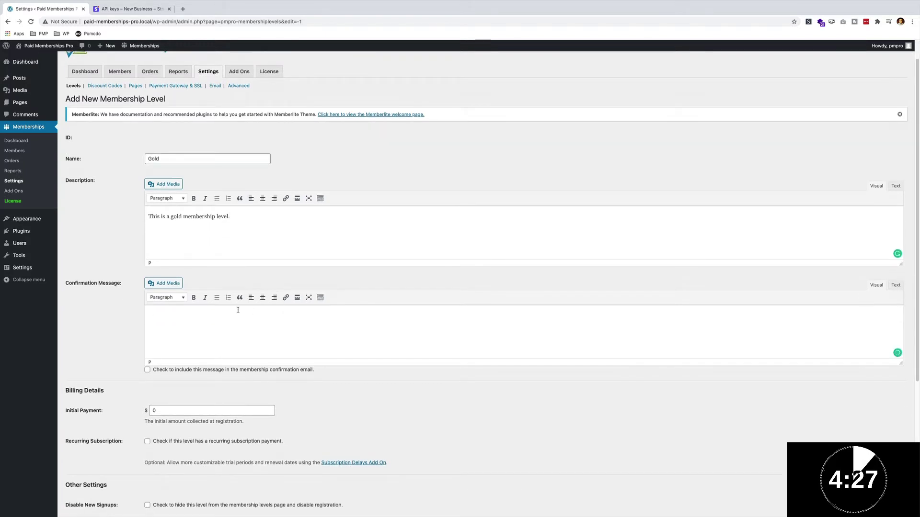
pyautogui.write('Thank you for signing up')
# - Give the Gold level a $50 initial payment and a recurring $50 per 1 Month billing
pyautogui.scroll(-5, 168, 340)
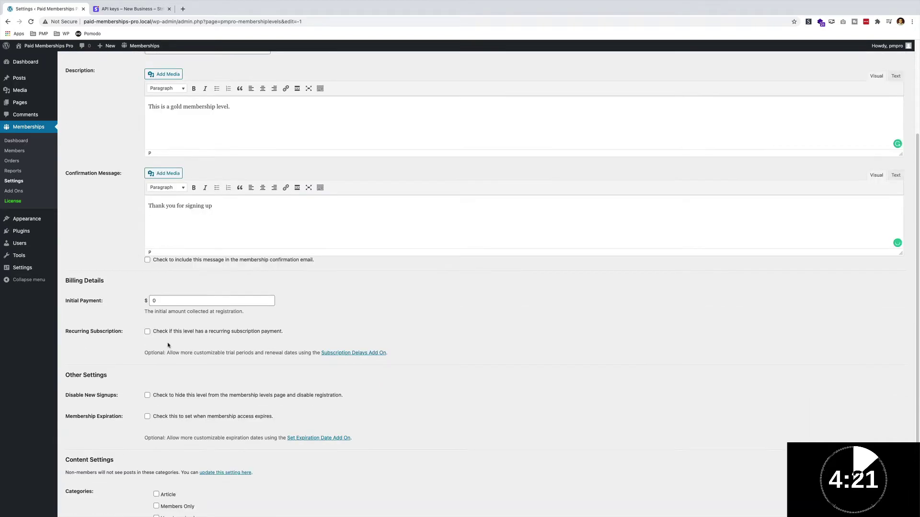
pyautogui.moveTo(159, 300); pyautogui.dragTo(144, 299)
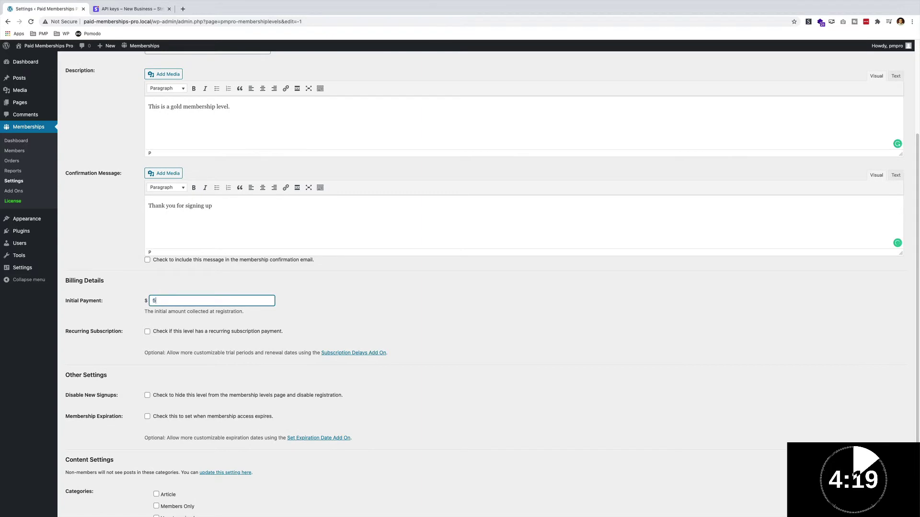
pyautogui.click(151, 334)
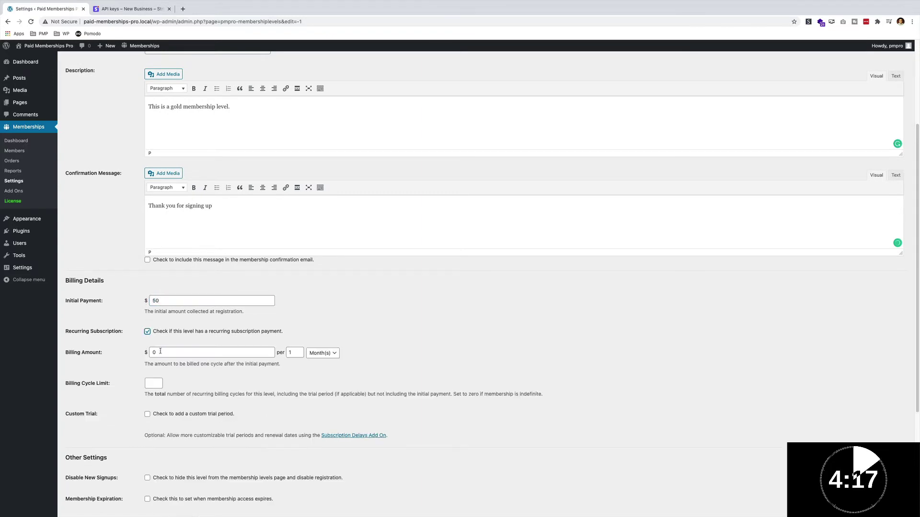
pyautogui.press('Tab')
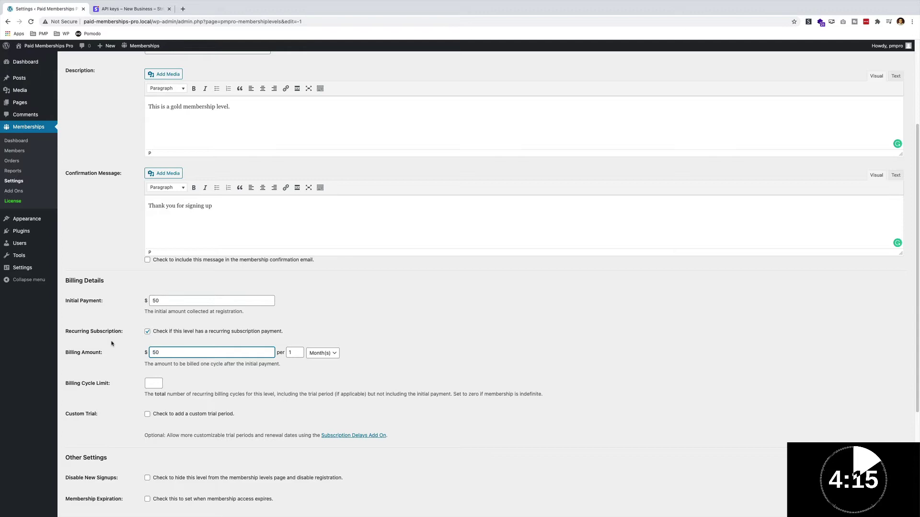
pyautogui.click(111, 344)
pyautogui.scroll(-7, 112, 345)
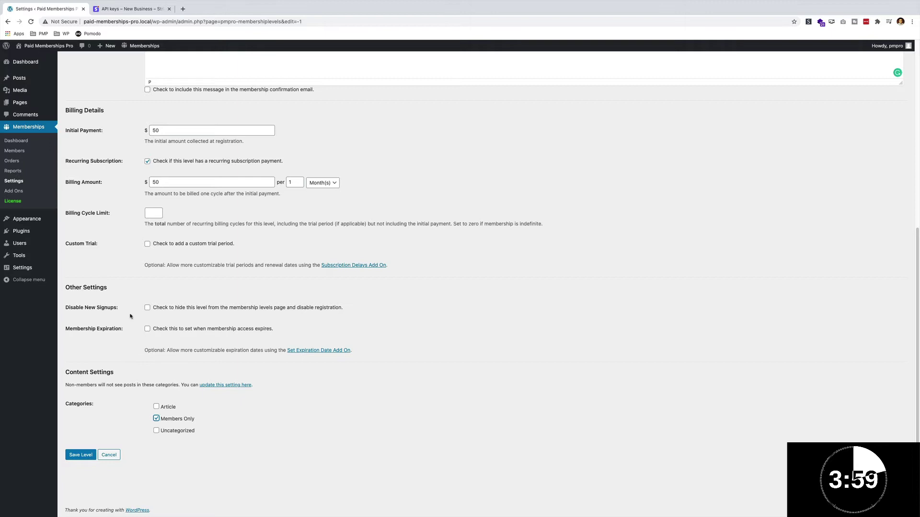
# - Save the Gold level and auto-generate the Membership Account, Checkout and Levels pages
pyautogui.click(89, 459)
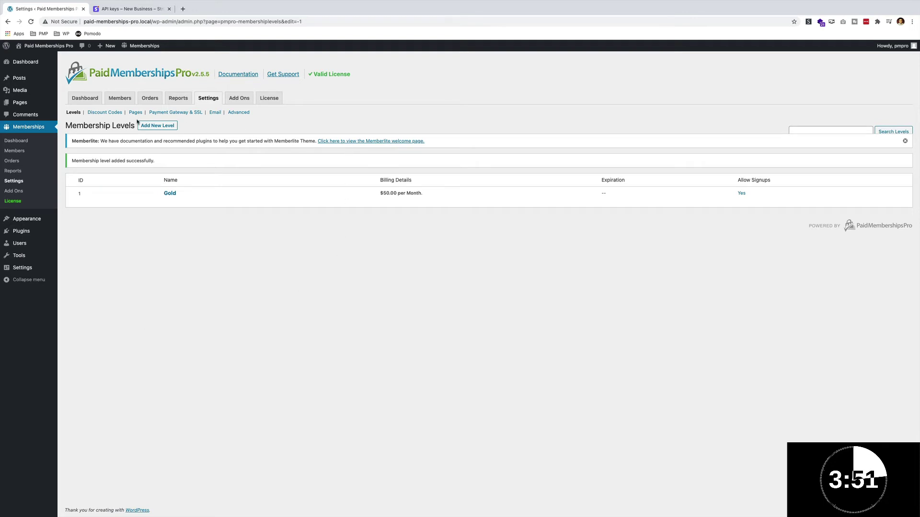
pyautogui.click(86, 98)
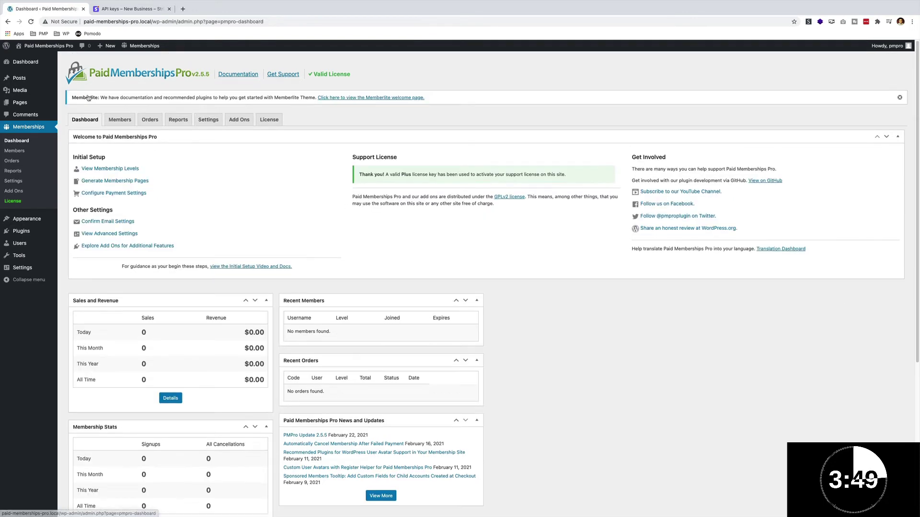
pyautogui.click(129, 181)
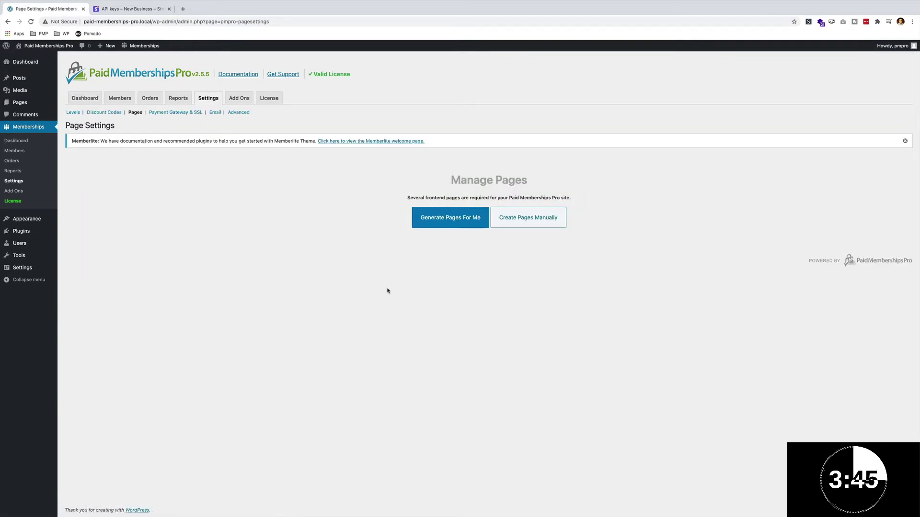
pyautogui.click(451, 221)
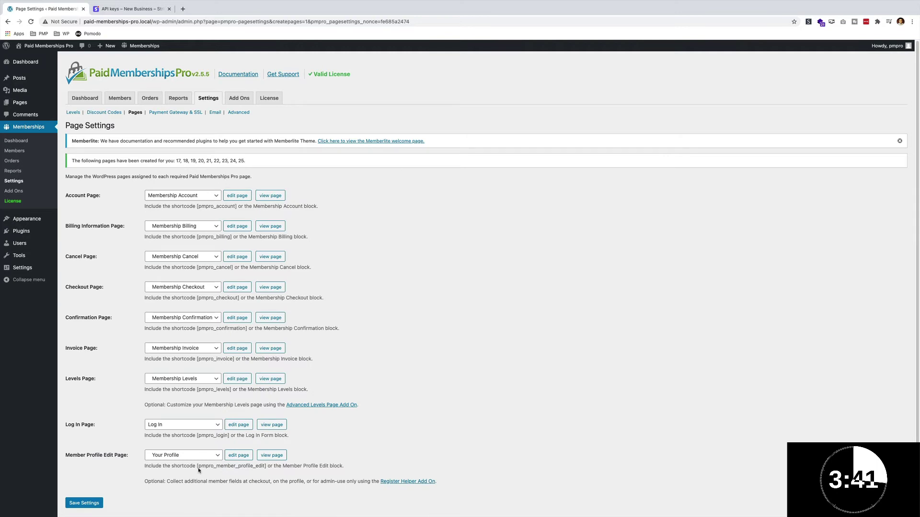
# - Choose Stripe in Payment Gateway & SSL settings and bring up Stripe's test API keys
pyautogui.click(165, 113)
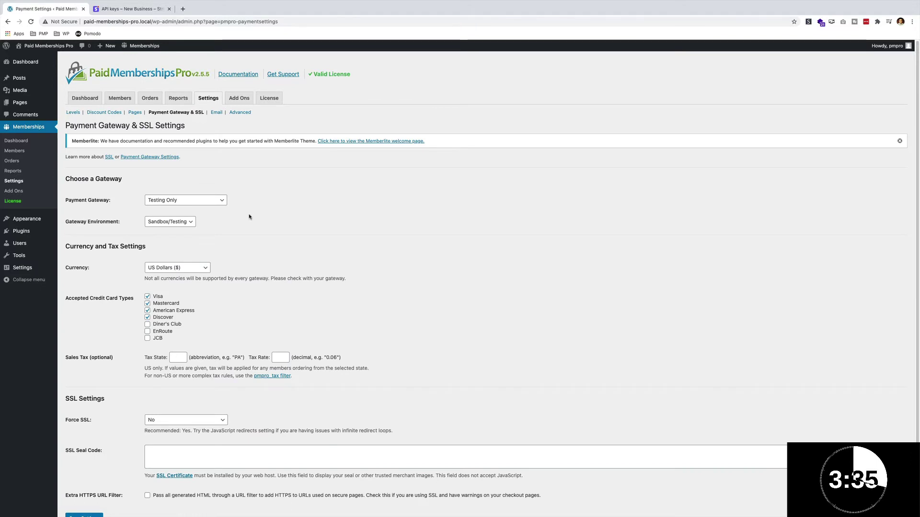
pyautogui.click(202, 201)
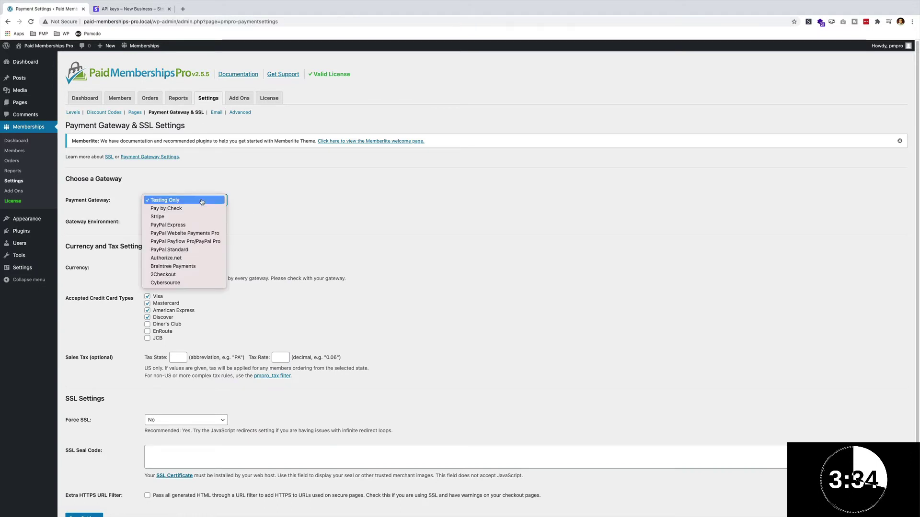
pyautogui.click(172, 217)
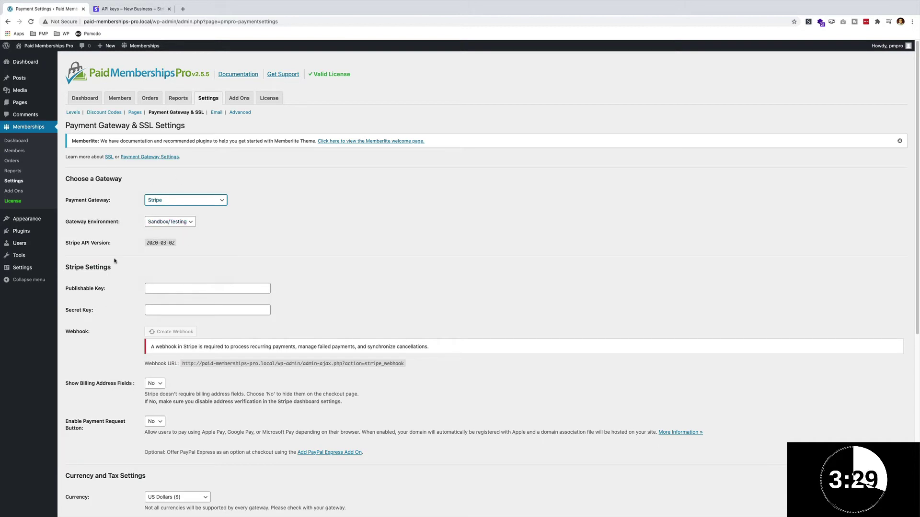
pyautogui.click(133, 11)
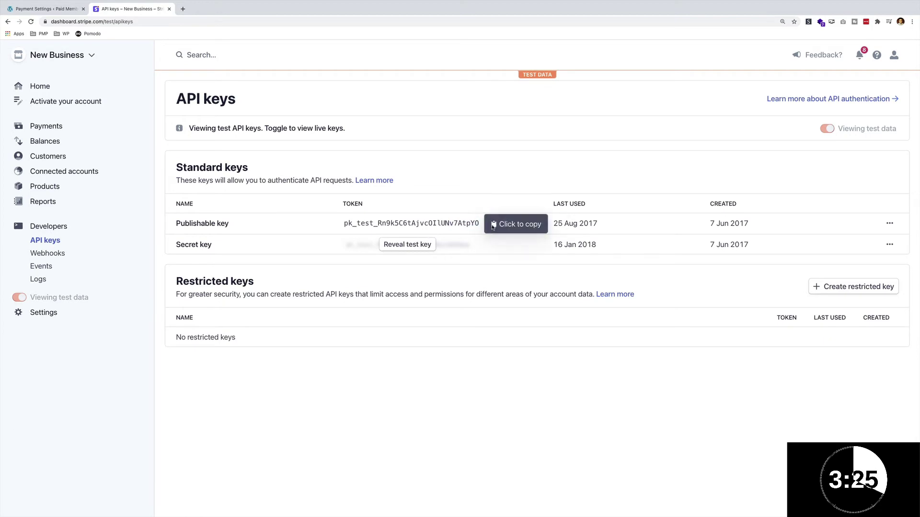
# - Clear a wrong paste and put the Stripe publishable test key into Publishable Key
pyautogui.click(45, 9)
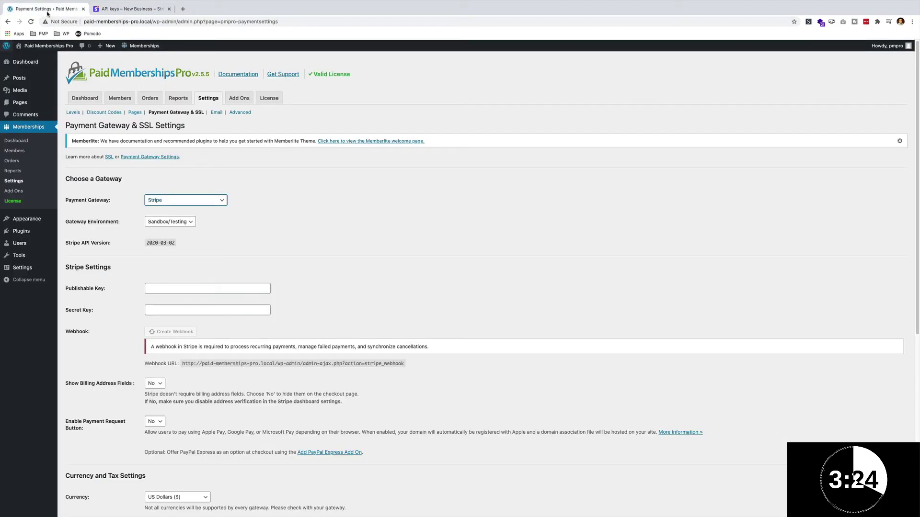
pyautogui.click(175, 289)
pyautogui.press('super+v')
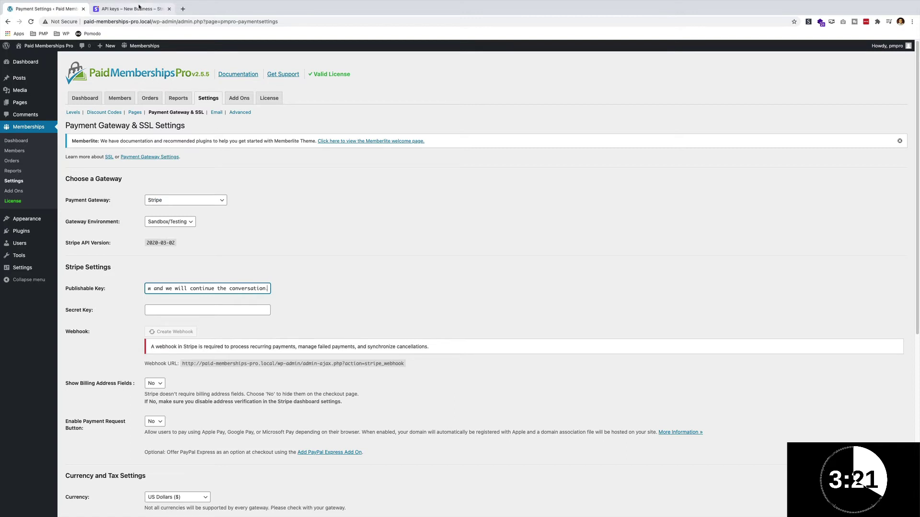
pyautogui.press('super+a')
pyautogui.press('BackSpace')
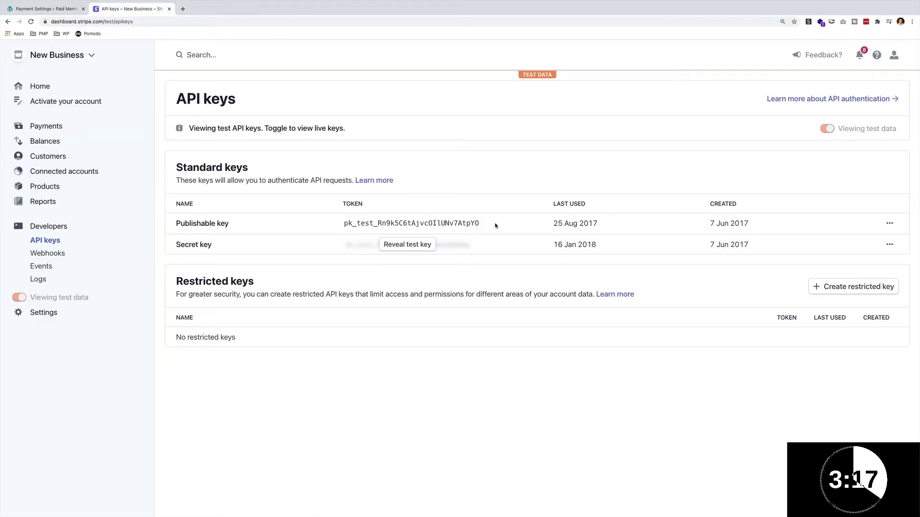
pyautogui.click(451, 223)
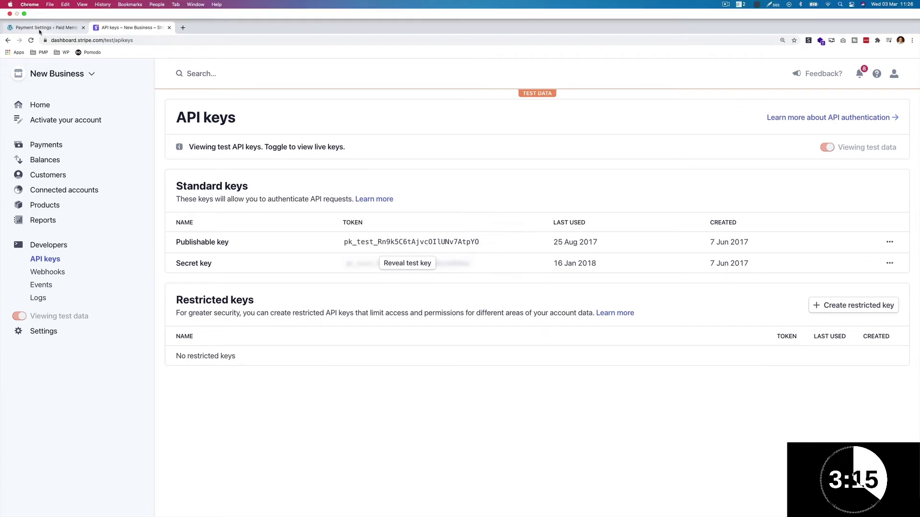
pyautogui.click(46, 8)
pyautogui.press('super+v')
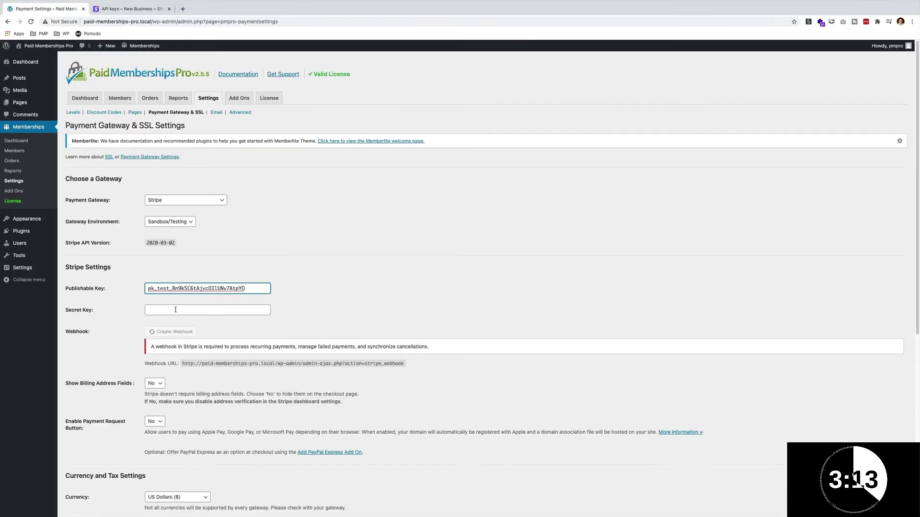
# - Reveal and copy the Stripe secret test key into the Secret Key field
pyautogui.click(175, 310)
pyautogui.click(128, 9)
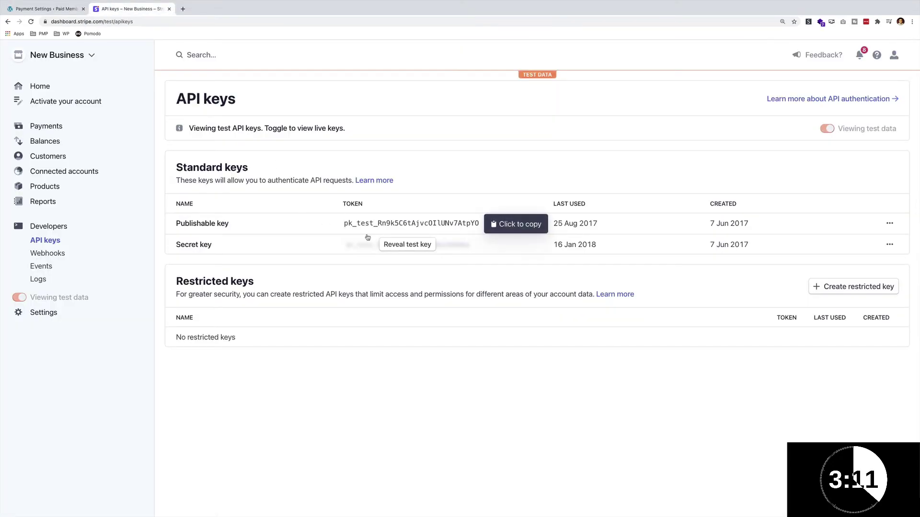
pyautogui.click(413, 246)
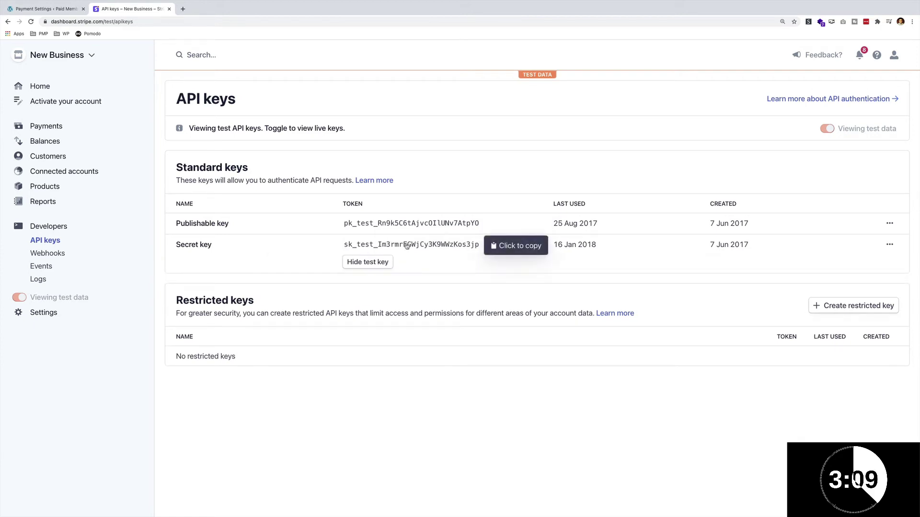
pyautogui.click(407, 246)
pyautogui.click(42, 8)
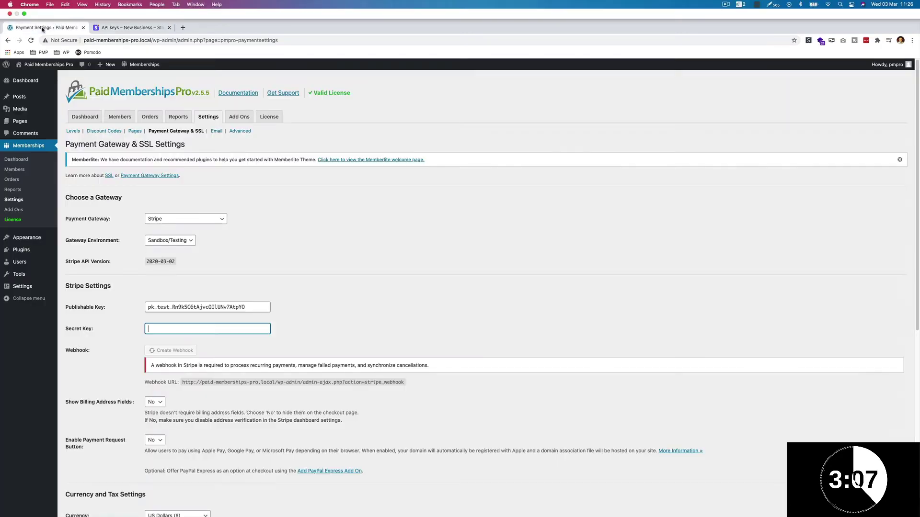
pyautogui.press('cmd+v')
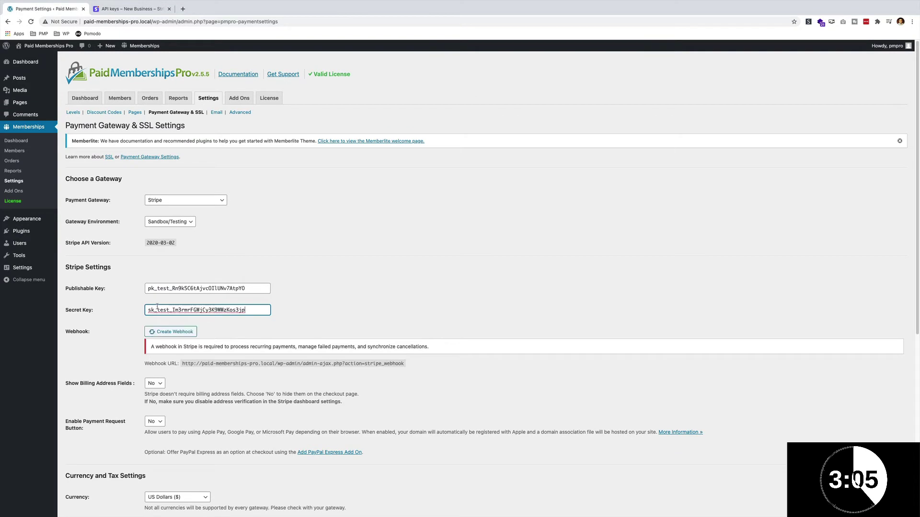
pyautogui.click(129, 318)
pyautogui.scroll(-2, 133, 306)
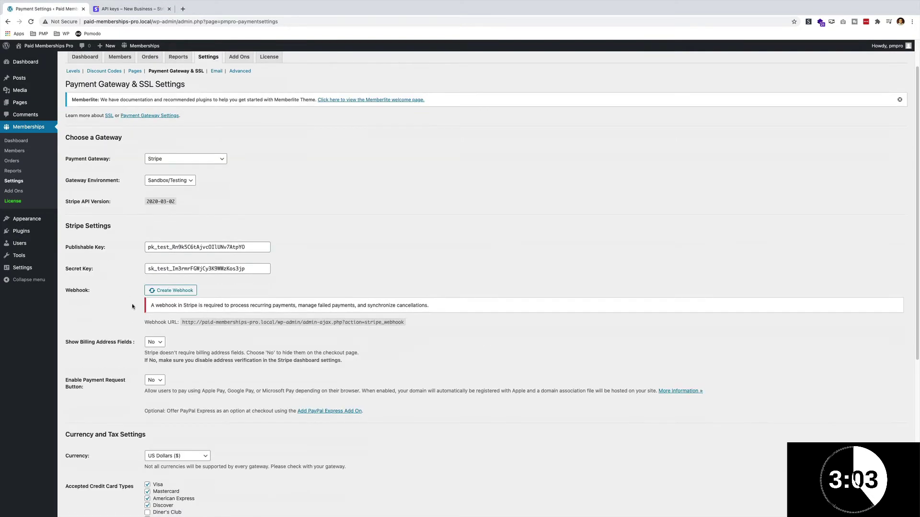
# - Create the Stripe webhook and save the payment gateway settings
pyautogui.click(177, 291)
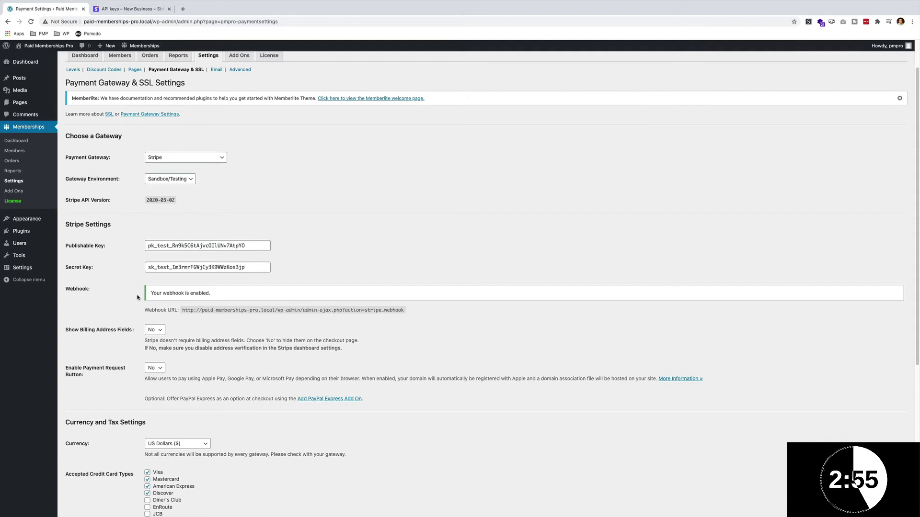
pyautogui.scroll(-1, 138, 297)
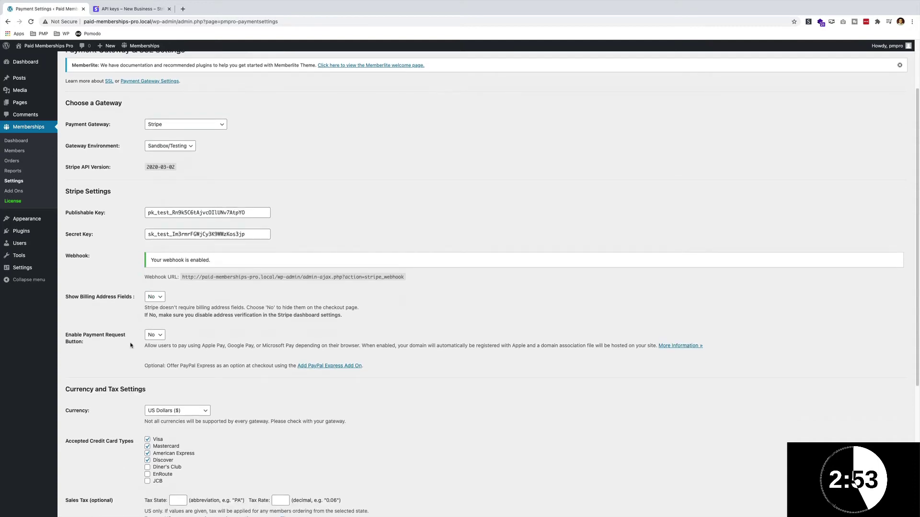
pyautogui.scroll(-3, 130, 345)
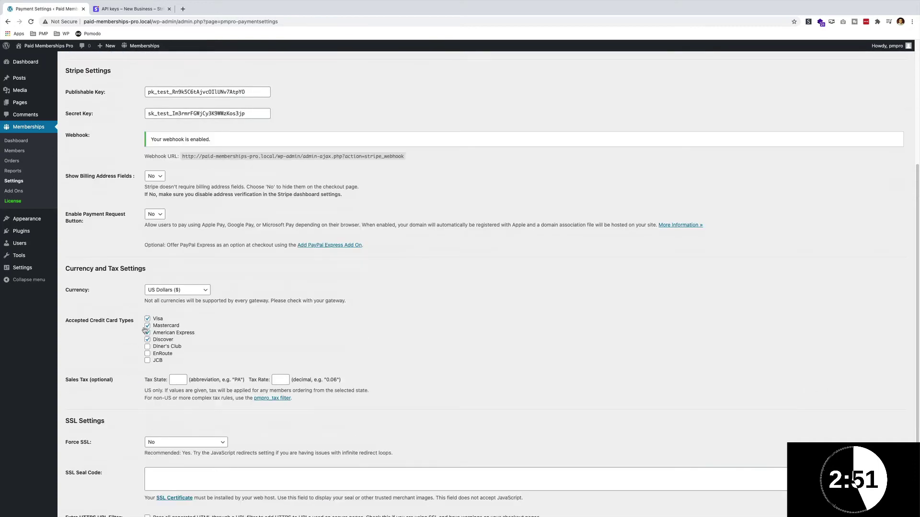
pyautogui.scroll(-2, 146, 330)
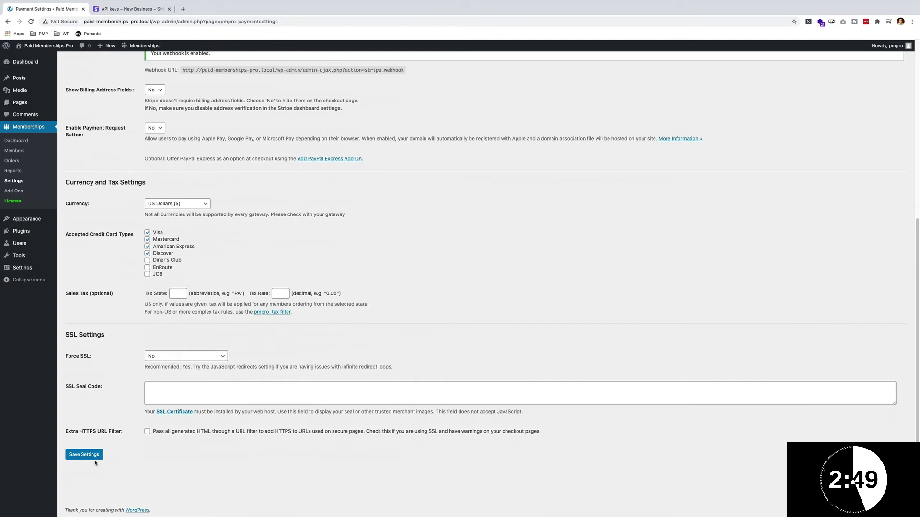
pyautogui.click(94, 459)
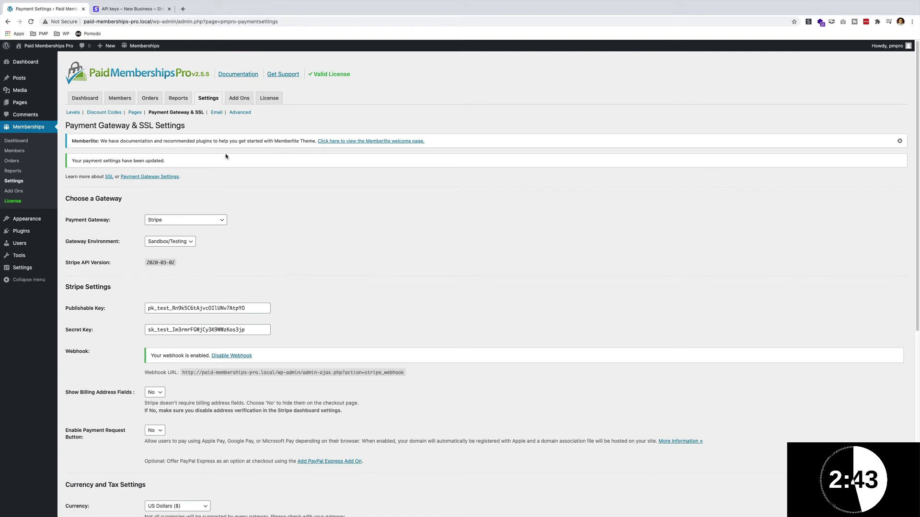
# - Replace the From Email address and From Name with the sender's details and save the email settings
pyautogui.click(215, 113)
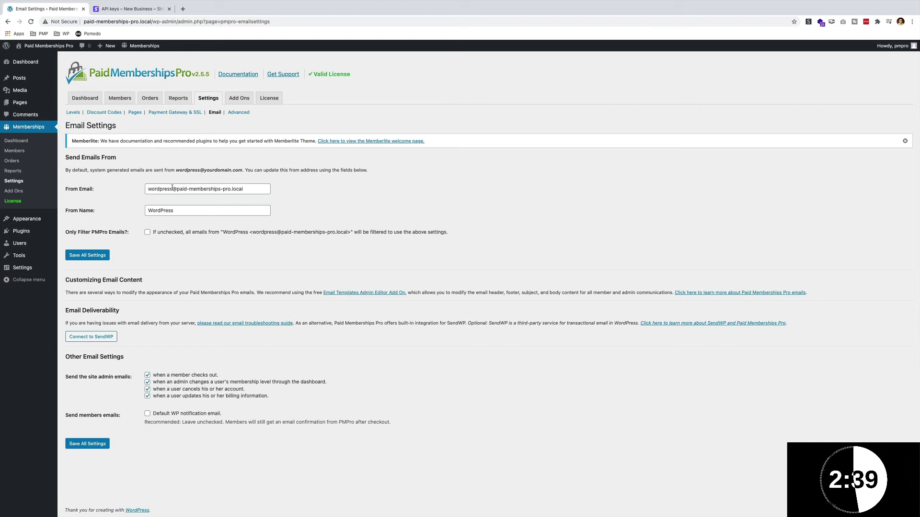
pyautogui.moveTo(172, 188); pyautogui.dragTo(139, 185)
pyautogui.write('travis')
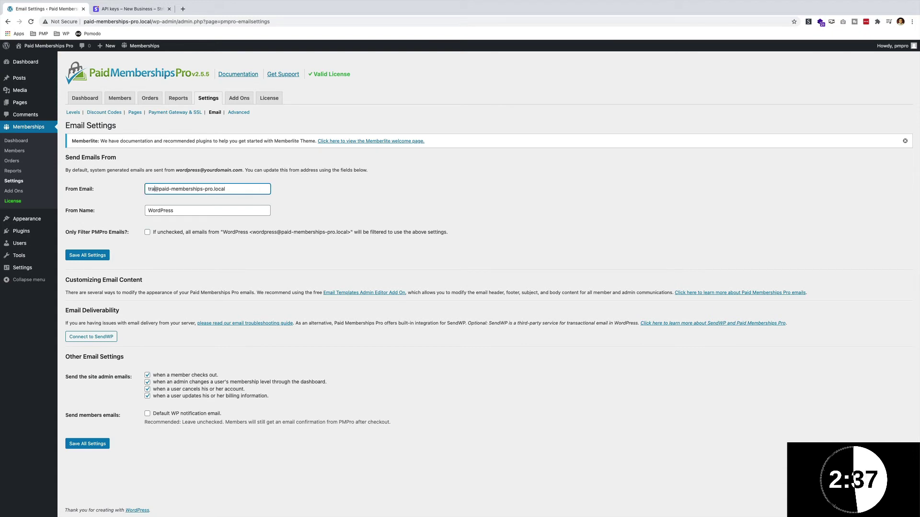
pyautogui.press('Tab')
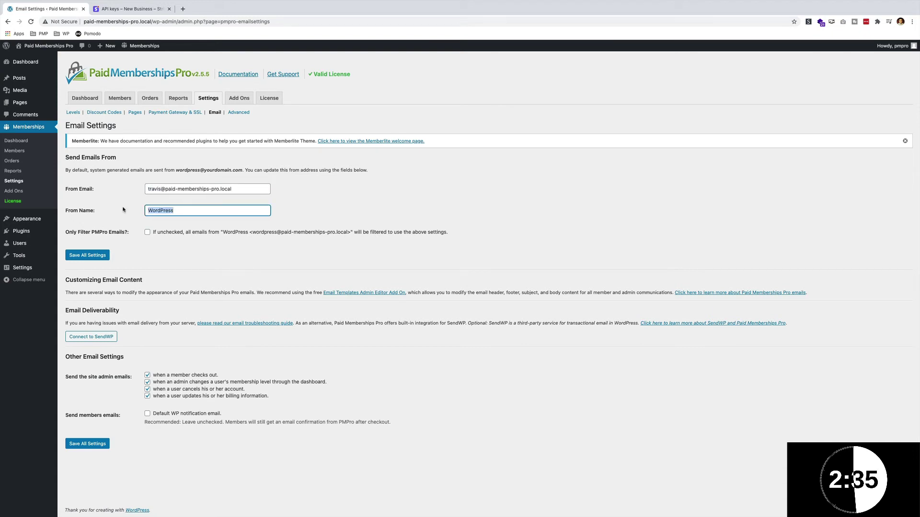
pyautogui.write('Travis')
pyautogui.click(88, 255)
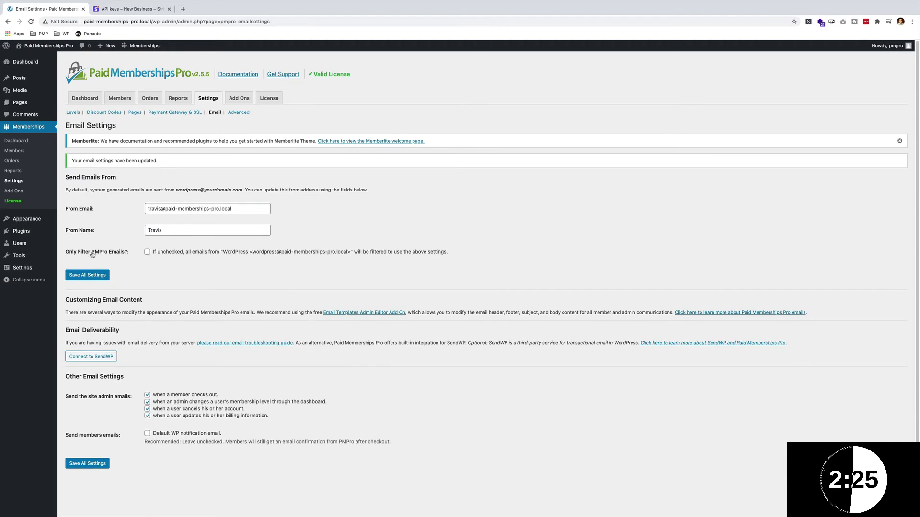
pyautogui.click(90, 464)
# - Add the freelance business post to Members Only, update it, and view the restricted post
pyautogui.moveTo(50, 48)
pyautogui.click(29, 59)
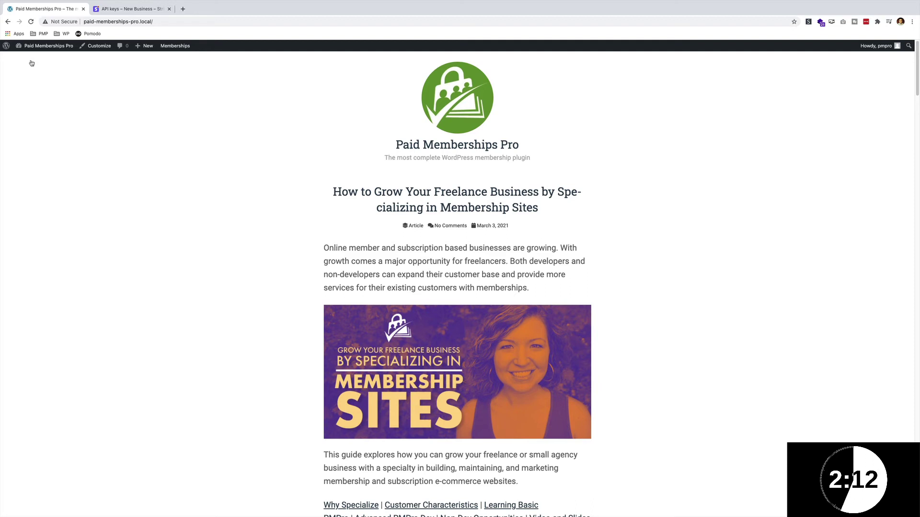
pyautogui.click(408, 193)
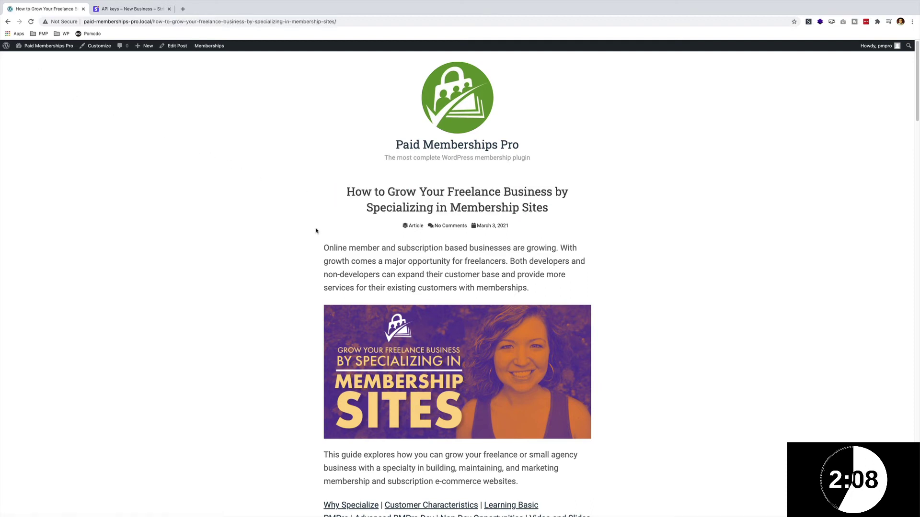
pyautogui.click(173, 46)
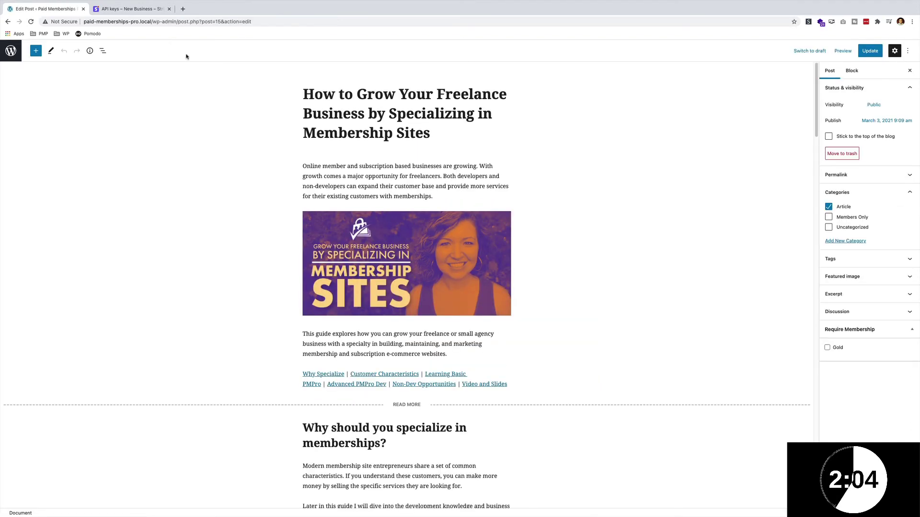
pyautogui.click(828, 217)
pyautogui.click(870, 51)
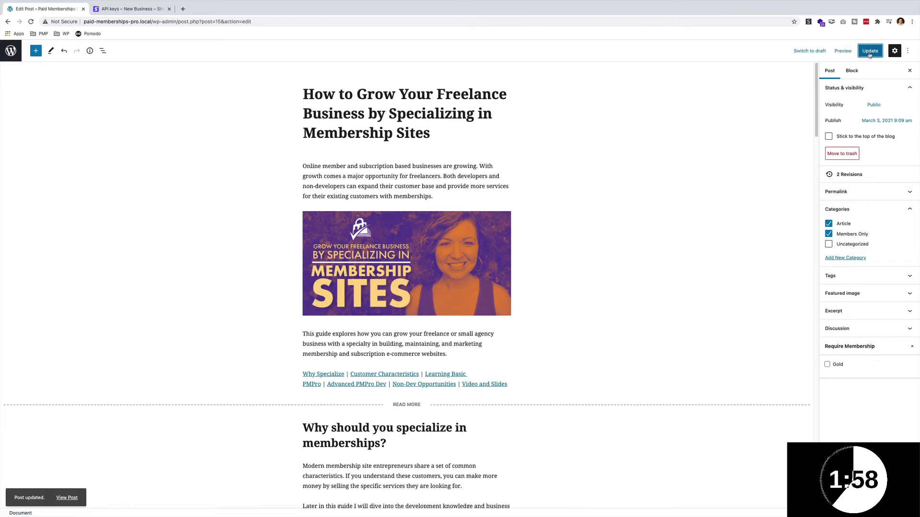
pyautogui.click(74, 495)
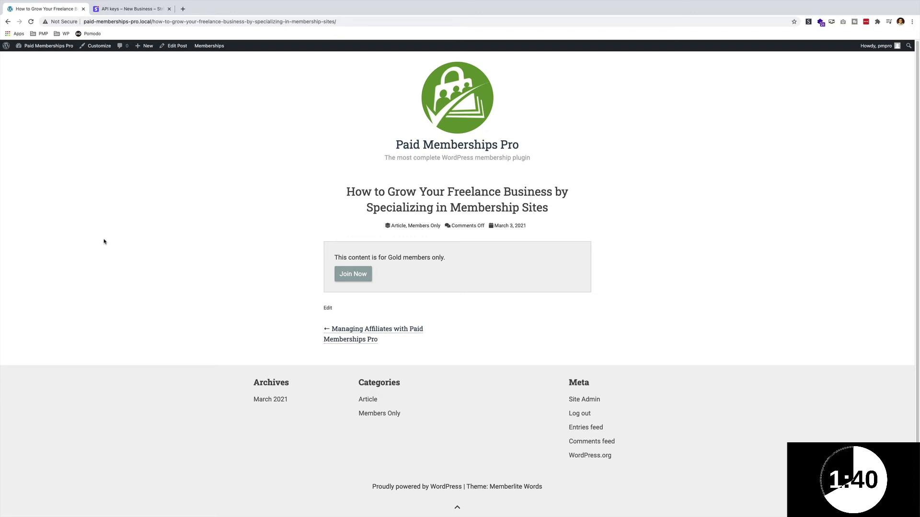
# - From the locked post's Join Now, choose the Gold level ($50.00 per Month) for checkout
pyautogui.click(357, 276)
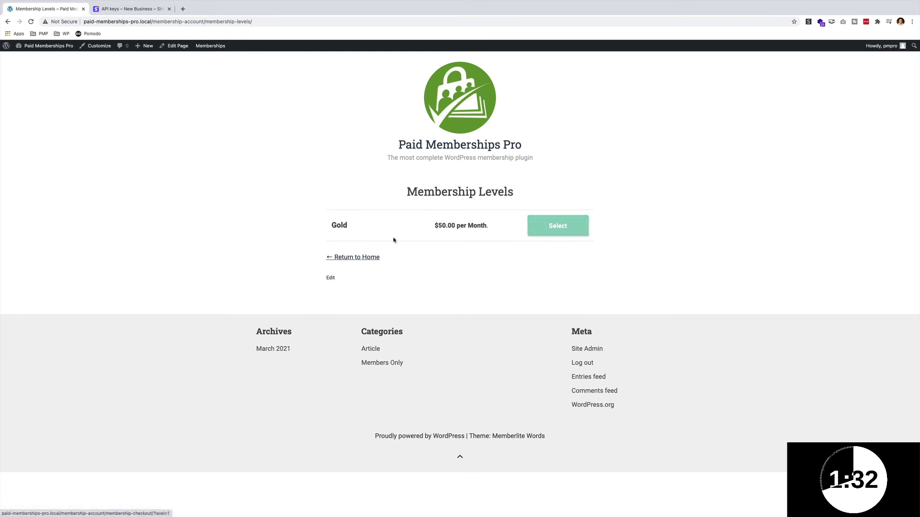
pyautogui.click(559, 226)
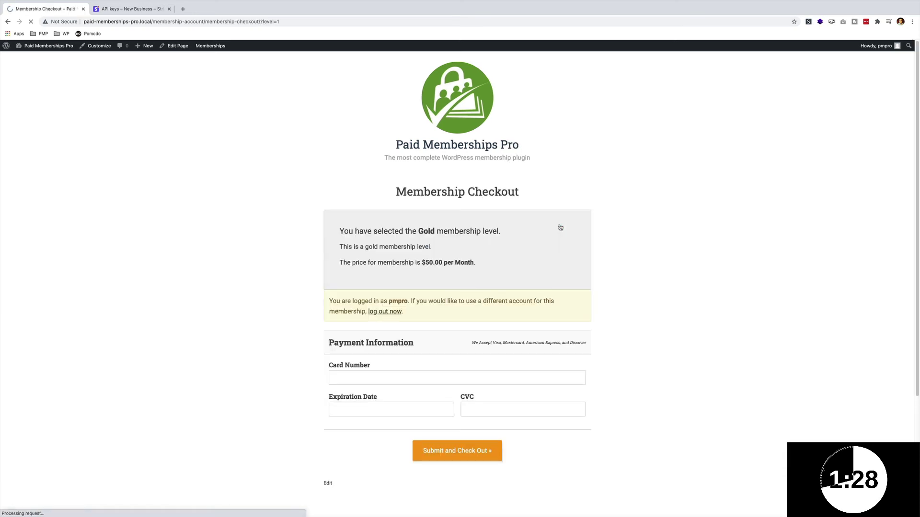
pyautogui.scroll(-2, 431, 252)
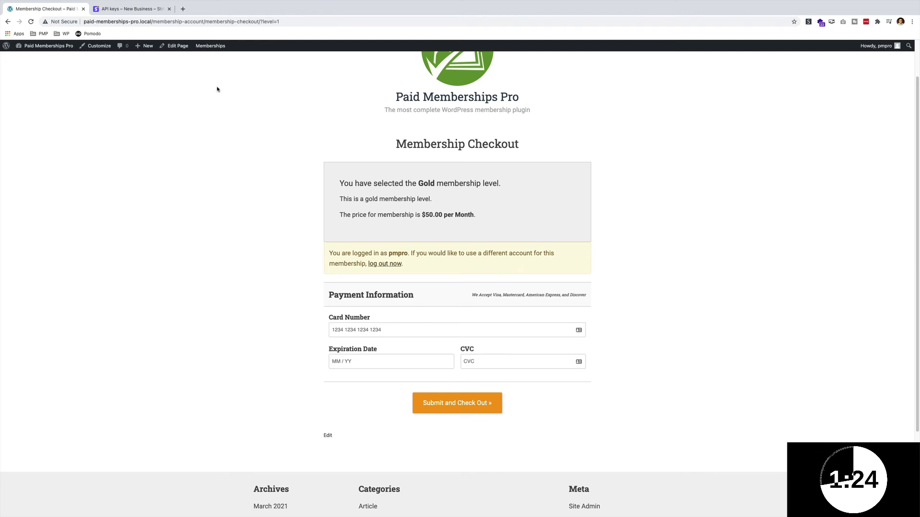
pyautogui.click(182, 9)
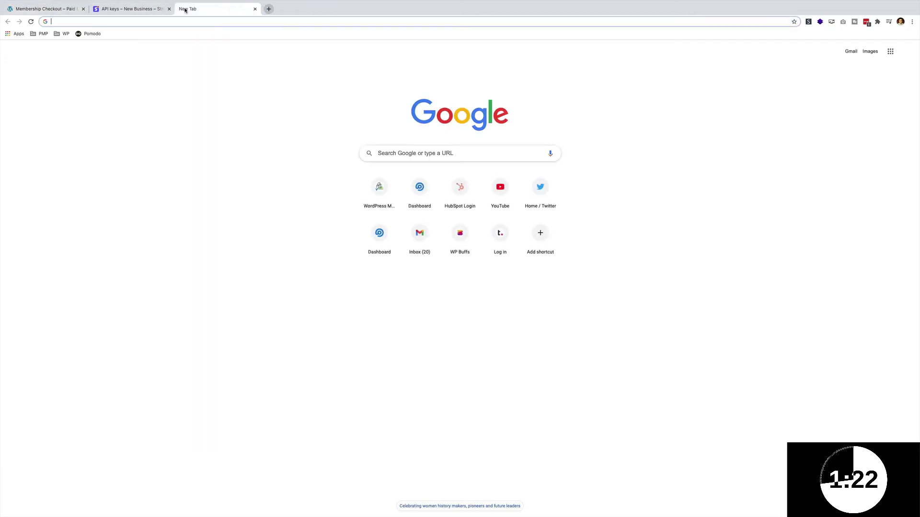
pyautogui.write('stripe ter')
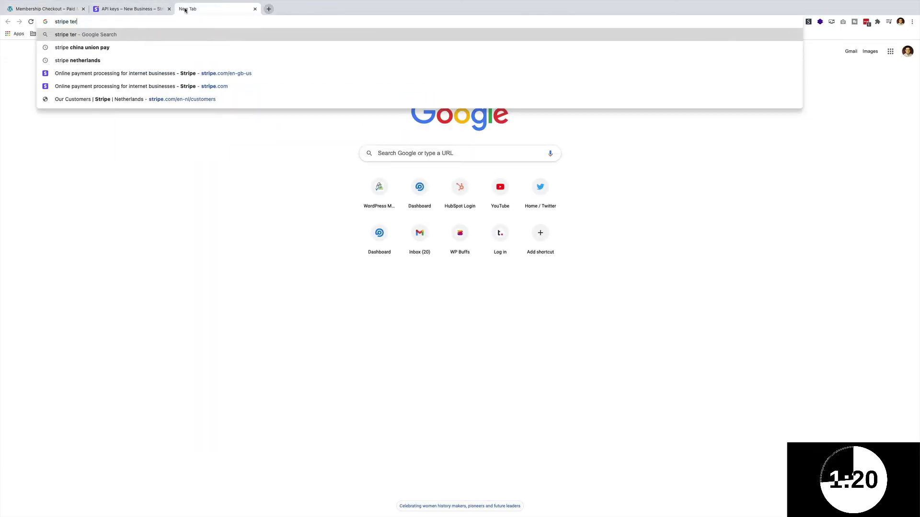
pyautogui.press('BackSpace')
pyautogui.write('st c')
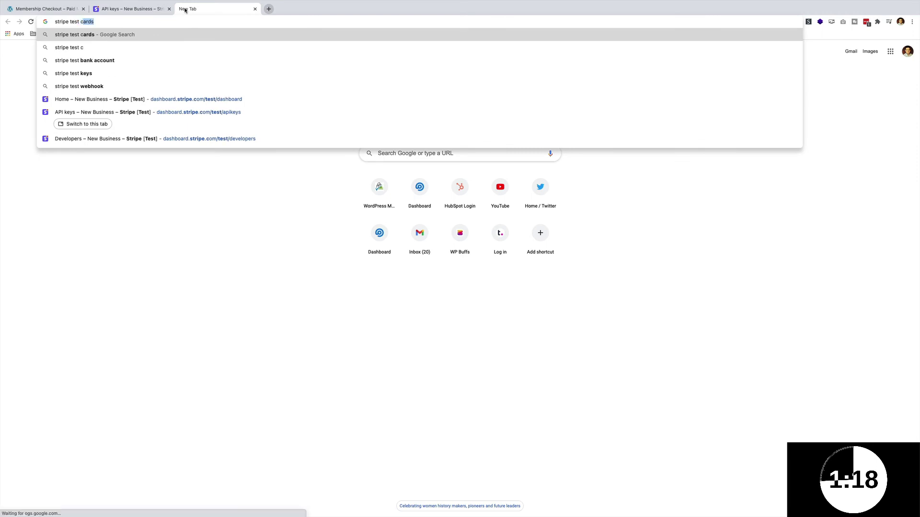
pyautogui.write('ard')
pyautogui.press('Return')
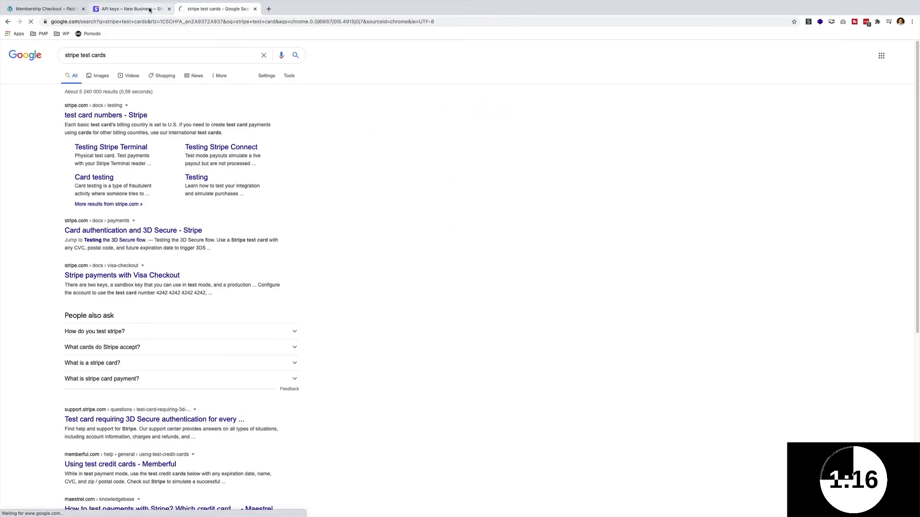
pyautogui.click(98, 116)
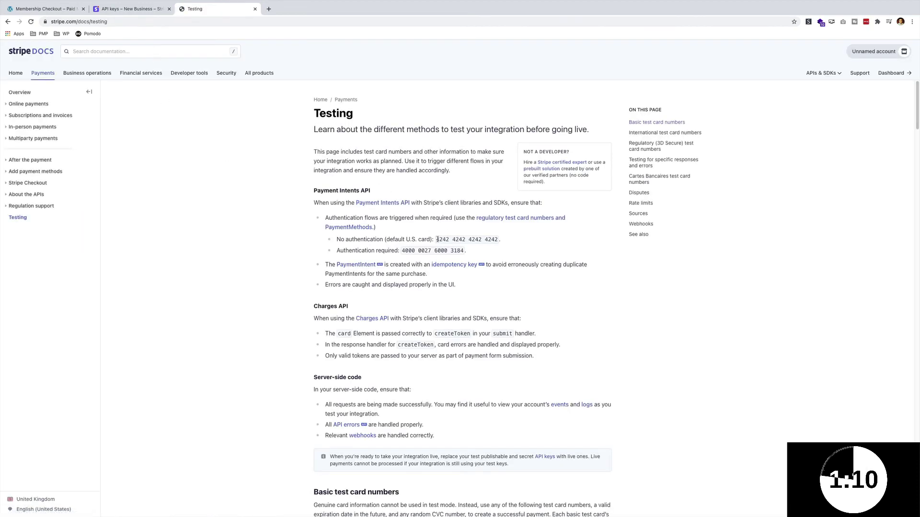
pyautogui.moveTo(435, 240); pyautogui.dragTo(496, 239)
pyautogui.hotkey('ctrl', 'c')
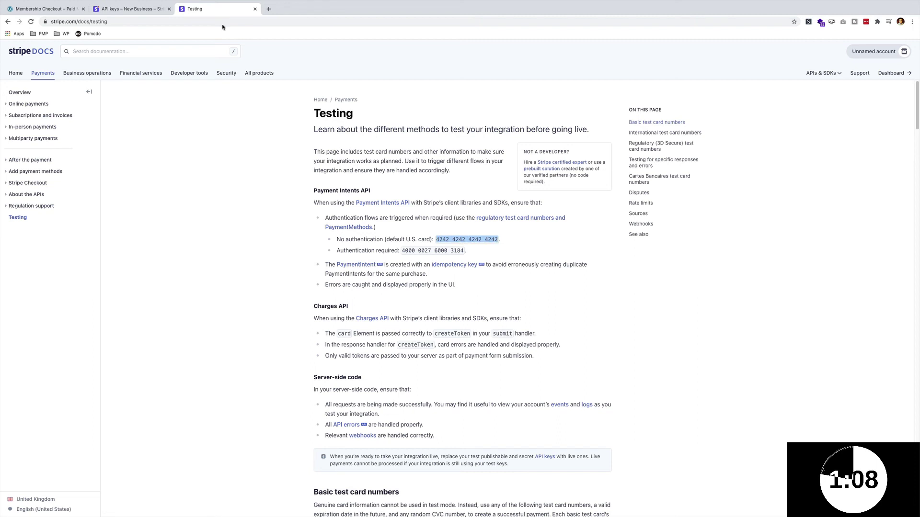
pyautogui.click(46, 9)
pyautogui.click(375, 330)
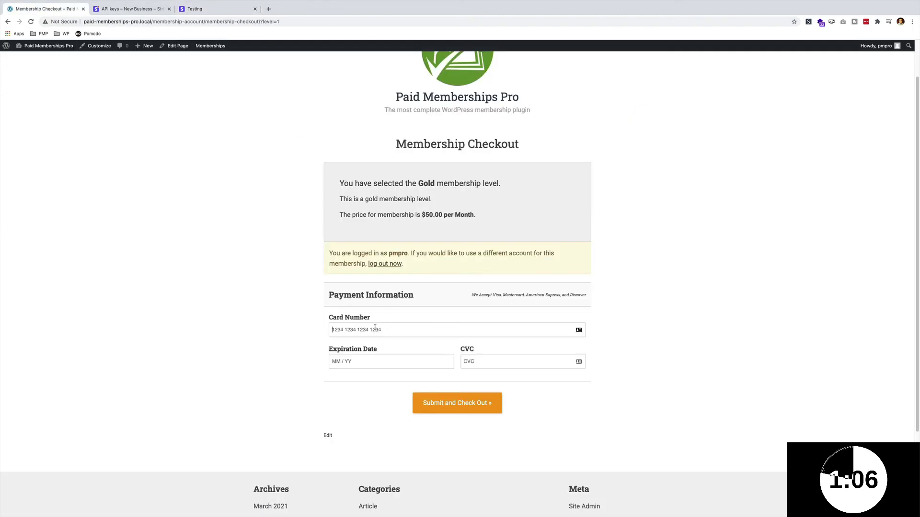
pyautogui.hotkey('ctrl', 'v')
pyautogui.click(351, 361)
pyautogui.write('11 / 21')
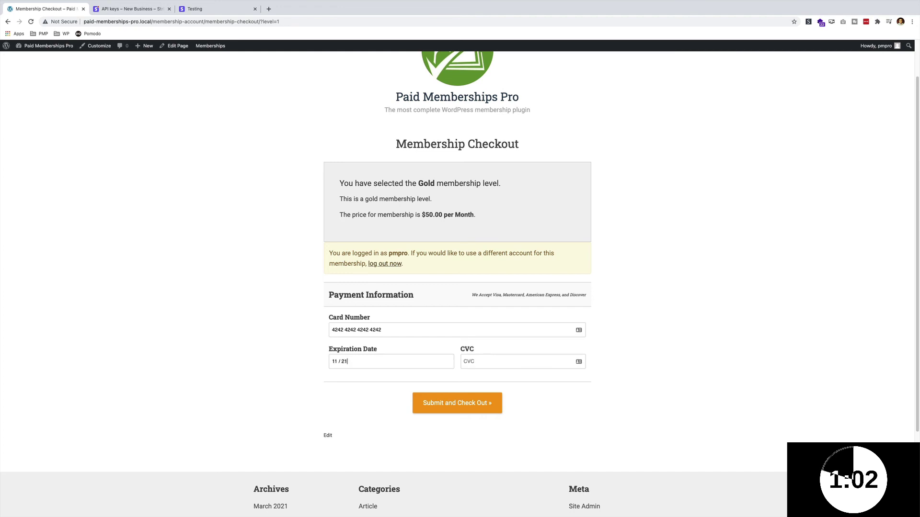
pyautogui.click(495, 361)
pyautogui.write('123')
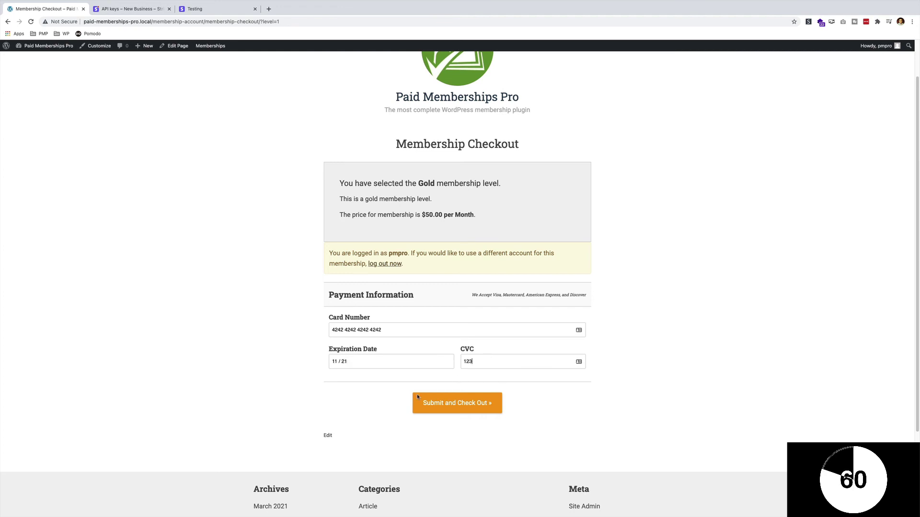
pyautogui.click(449, 405)
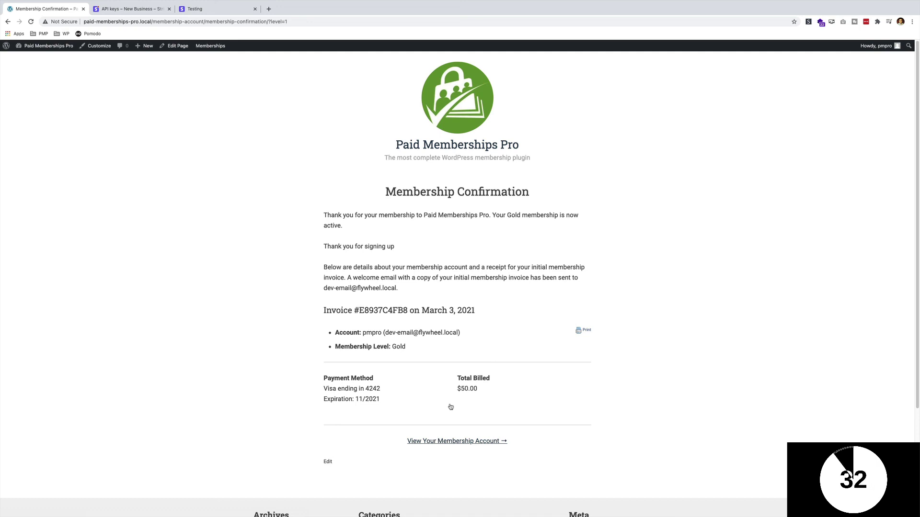
# - Go via the admin Dashboard to Visit Site and scroll through the now-unlocked freelance article
pyautogui.click(30, 58)
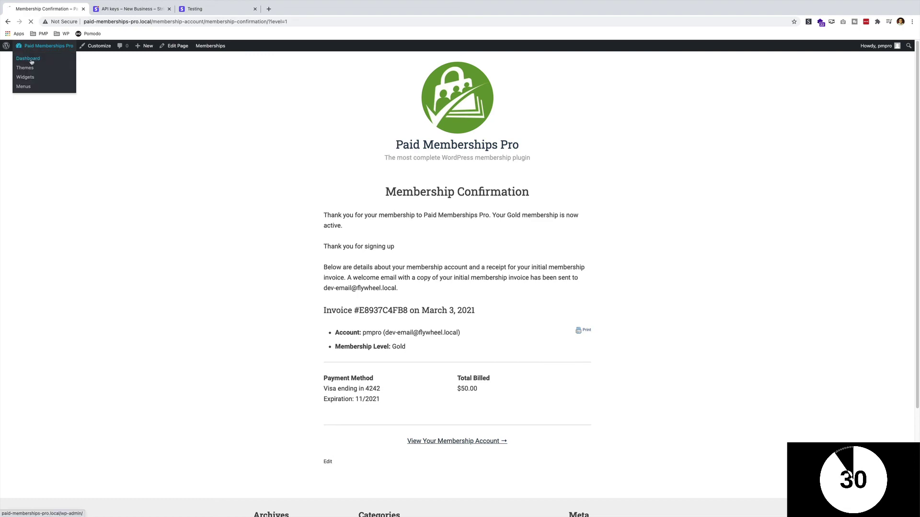
pyautogui.click(29, 63)
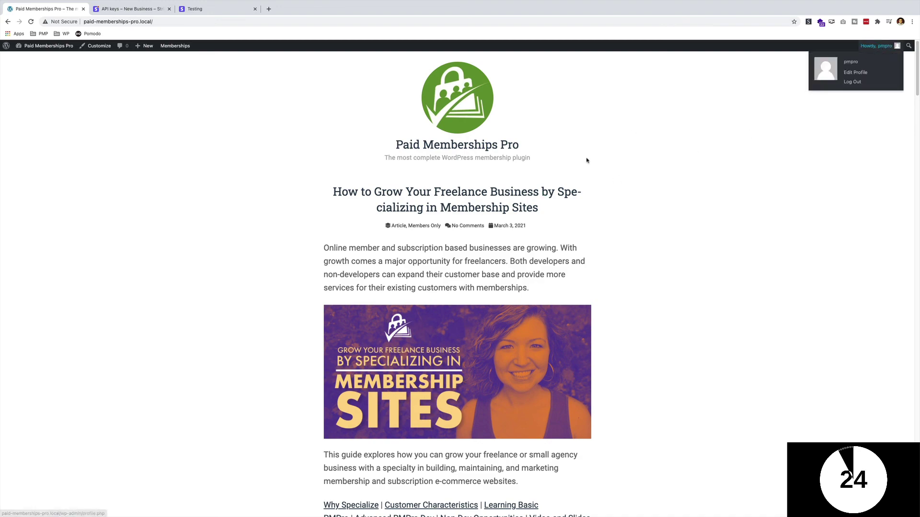
pyautogui.scroll(-2, 581, 186)
pyautogui.scroll(-10, 579, 172)
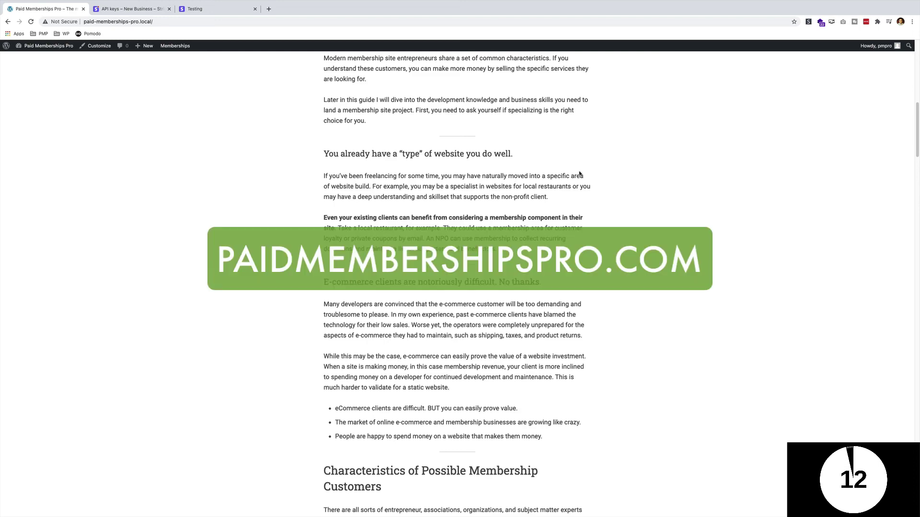
pyautogui.scroll(15, 580, 173)
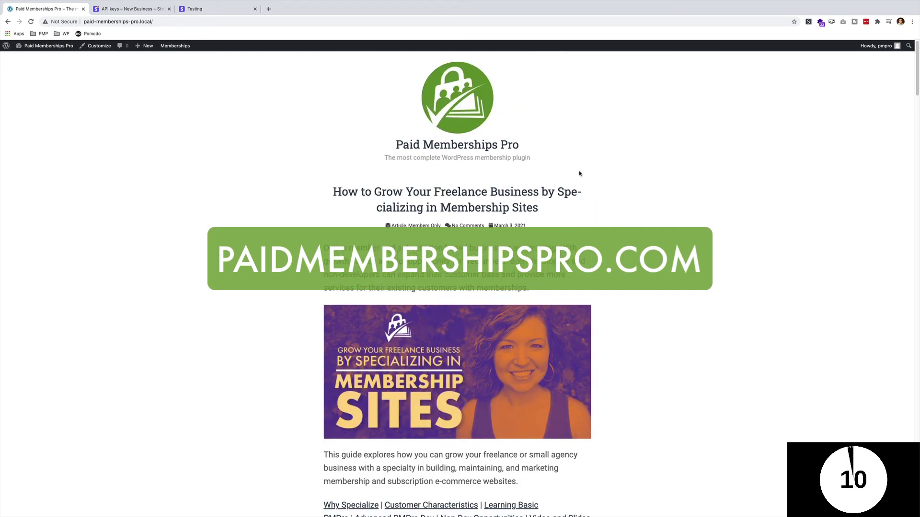